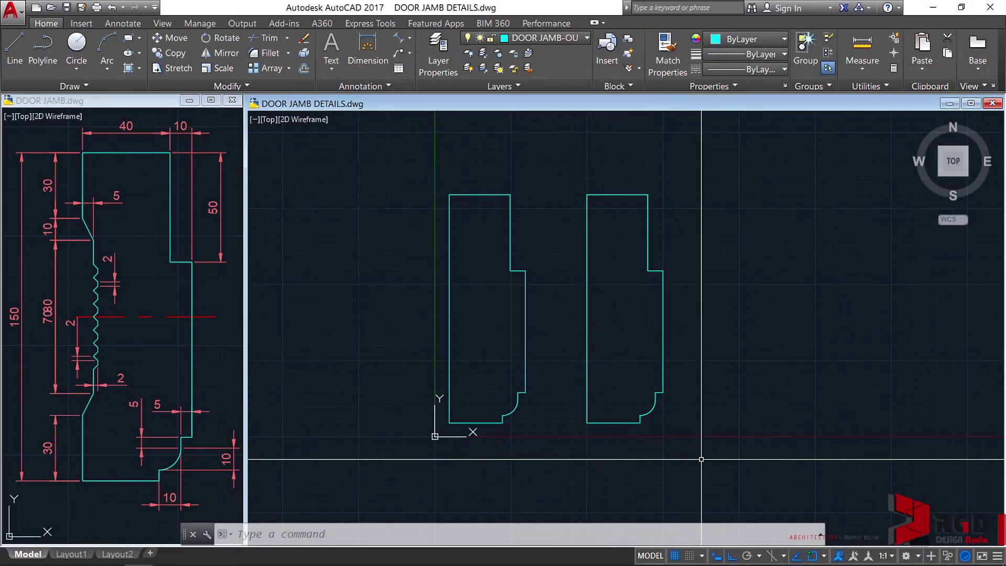
# Step: Copy the right jamb outline from its bottom-left corner to a new spot further right
pyautogui.click(697, 443)
pyautogui.click(597, 372)
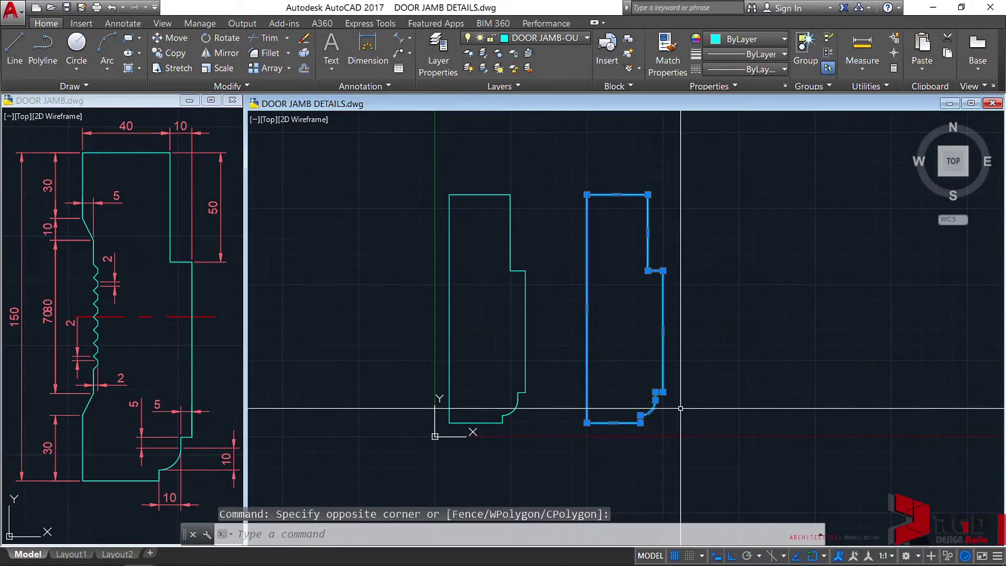
pyautogui.press('Return')
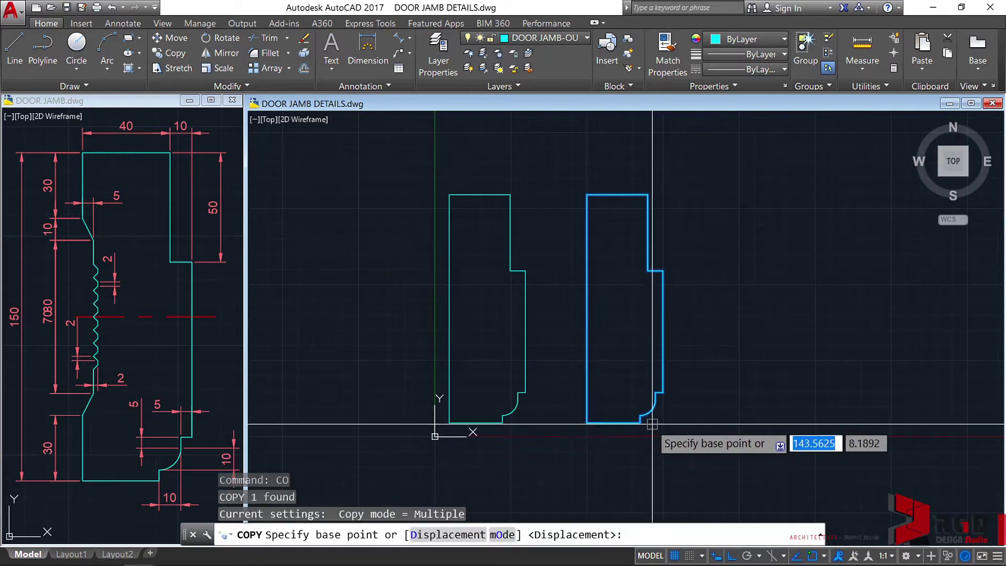
pyautogui.click(587, 423)
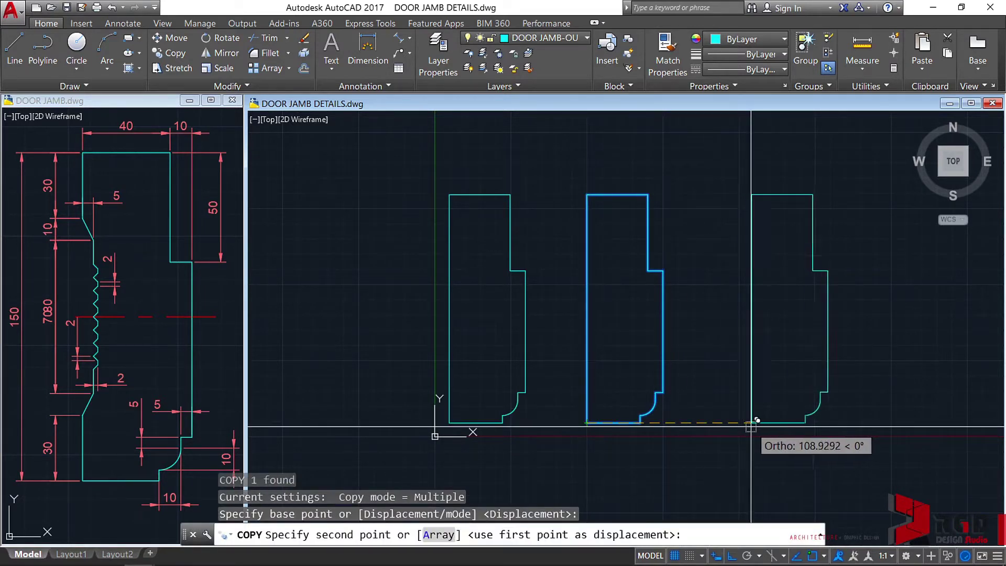
pyautogui.click(733, 423)
pyautogui.press('Escape')
pyautogui.moveTo(658, 356); pyautogui.dragTo(752, 340, button='middle')
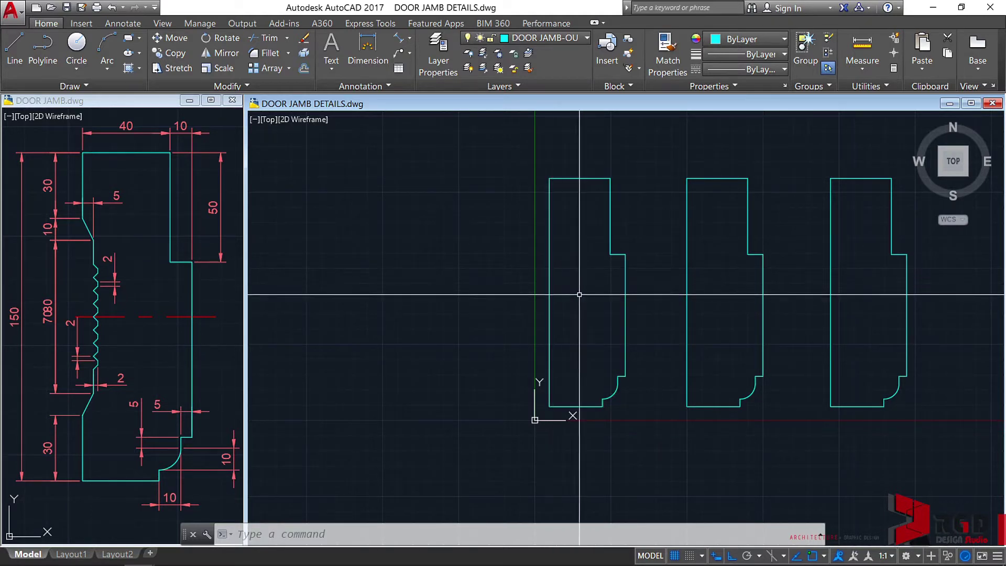
# Step: Offset the first jamb outline 5 units inward
pyautogui.press('Return')
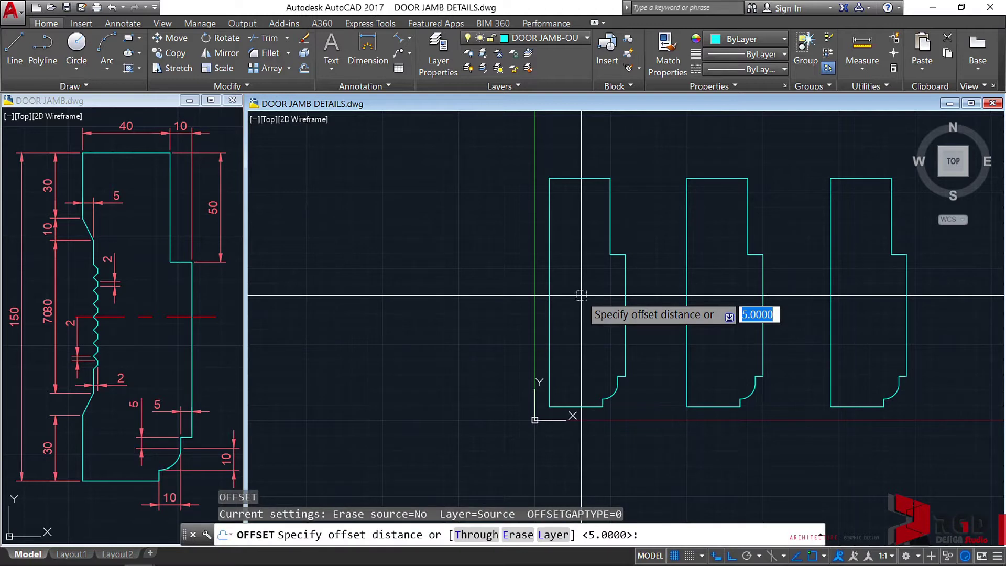
pyautogui.press('Return')
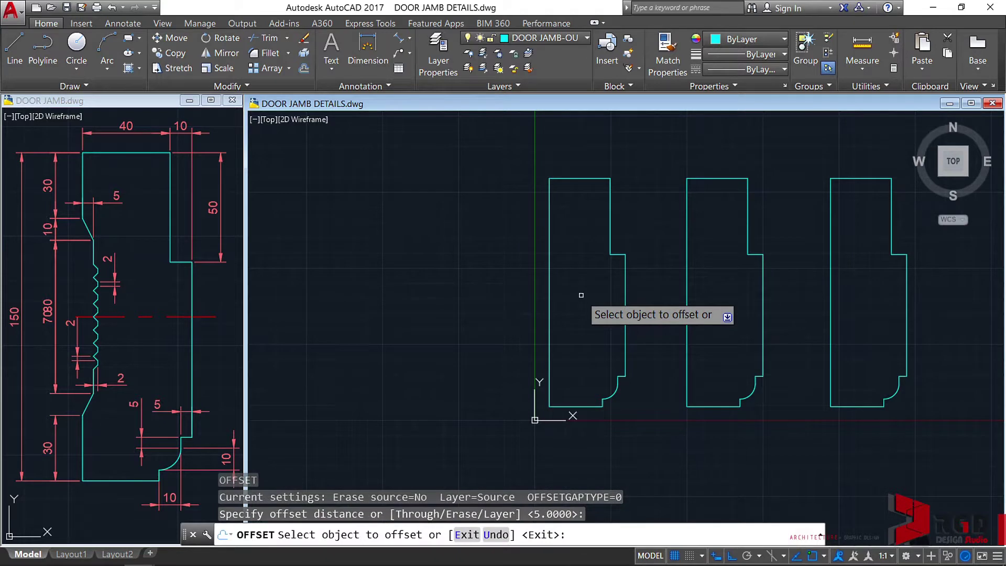
pyautogui.click(549, 310)
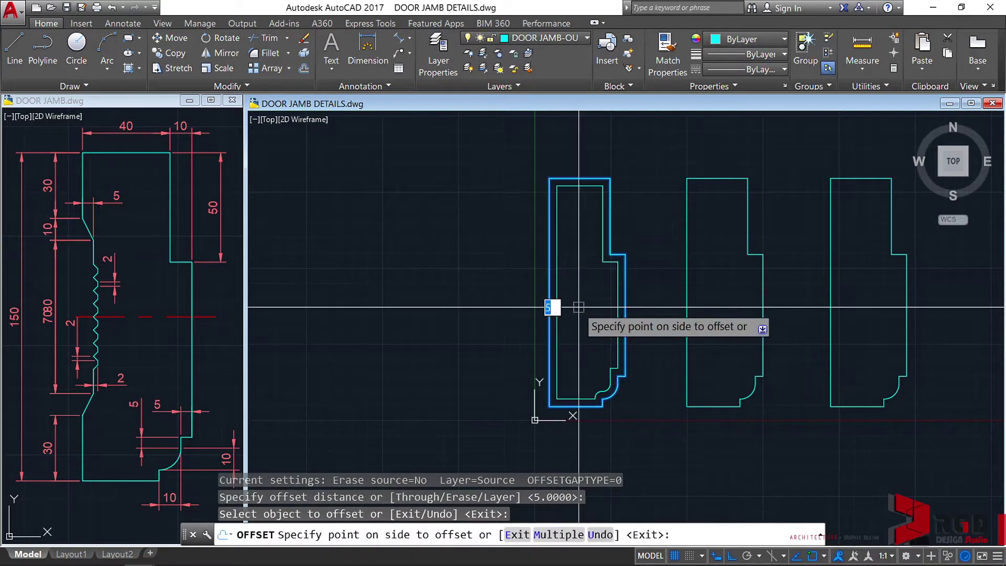
pyautogui.click(579, 307)
pyautogui.press('Escape')
pyautogui.press('Escape')
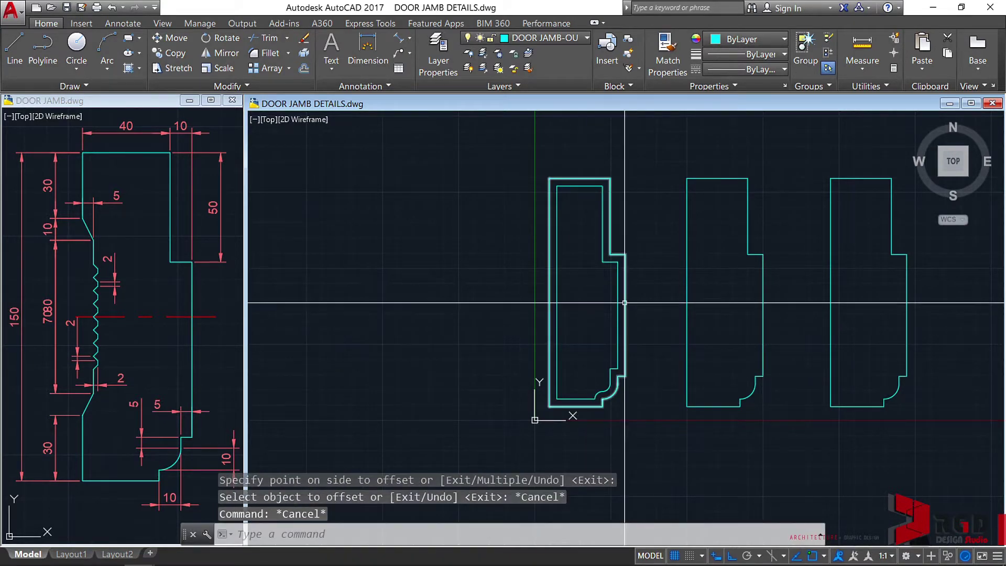
pyautogui.click(618, 314)
pyautogui.press('Escape')
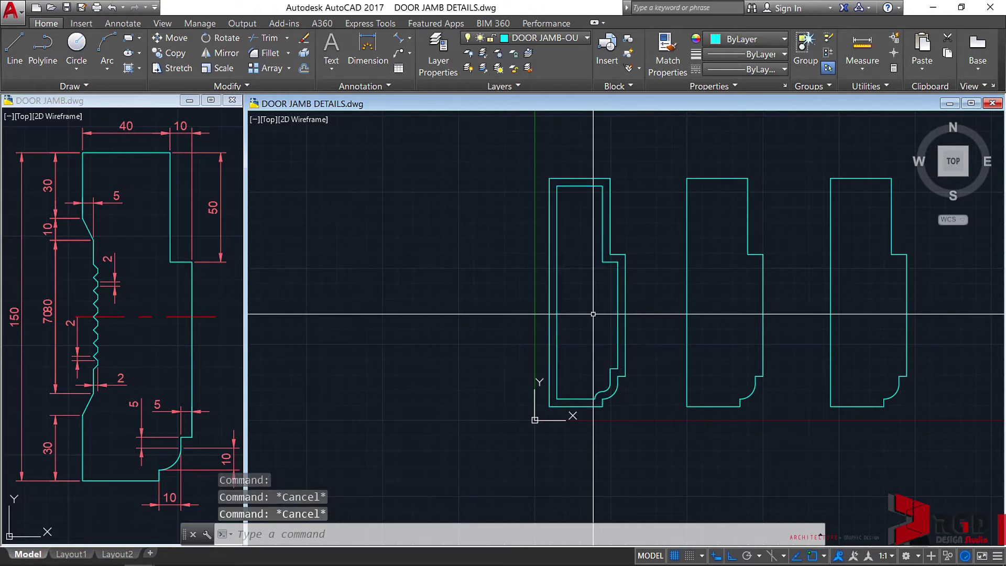
# Step: Draw a vertical line along the left edge of the inner offset outline
pyautogui.write('l')
pyautogui.press('Return')
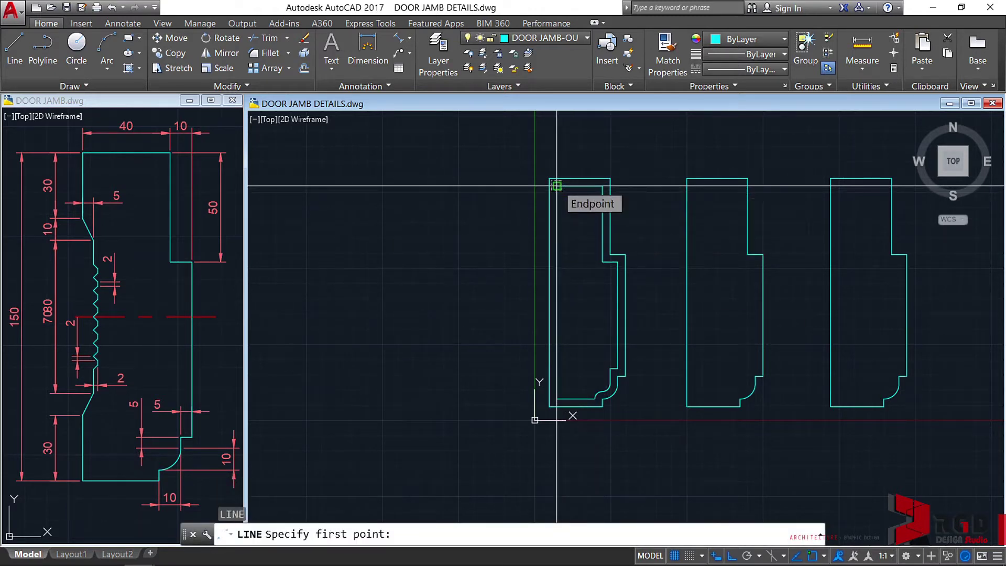
pyautogui.click(556, 185)
pyautogui.click(556, 399)
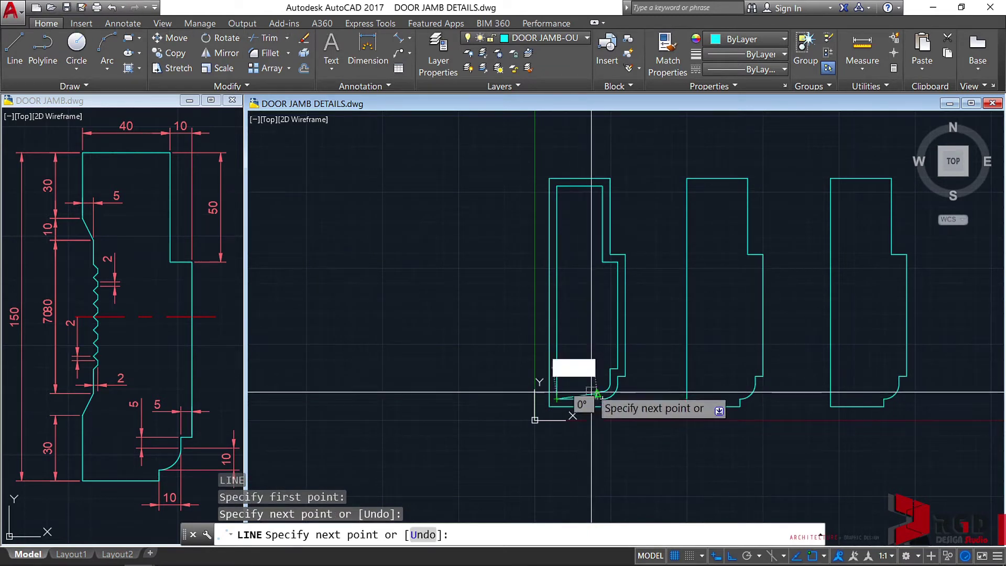
pyautogui.press('Escape')
# Step: Erase the inner offset outline, keeping only the new vertical line
pyautogui.click(581, 400)
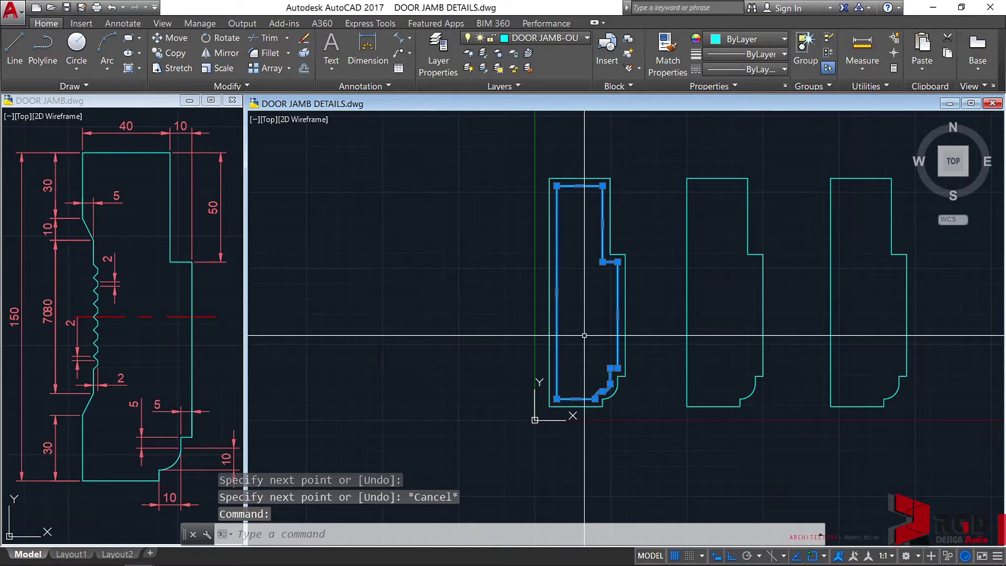
pyautogui.write('E')
pyautogui.press('Return')
pyautogui.scroll(6, 566, 338)
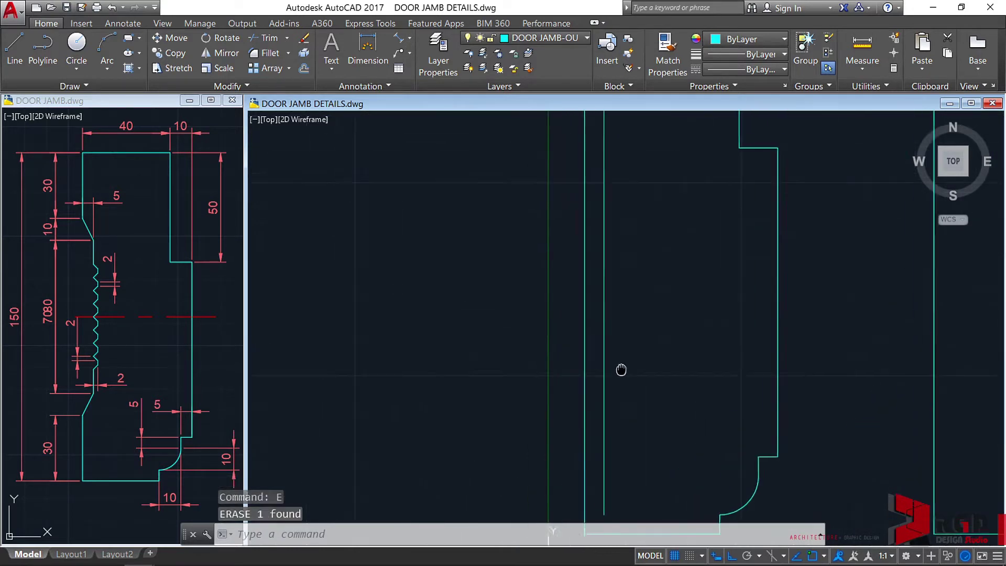
# Step: Draw a horizontal line from 30 below the jamb's top-left corner to the inner vertical line
pyautogui.moveTo(620, 371); pyautogui.dragTo(616, 414, button='middle')
pyautogui.scroll(-2, 615, 414)
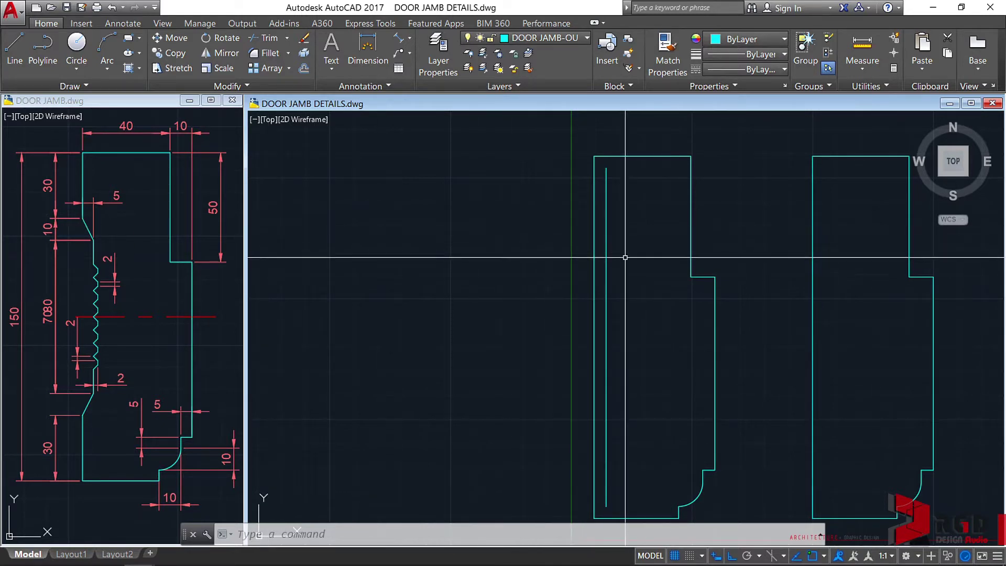
pyautogui.write('L')
pyautogui.press('Return')
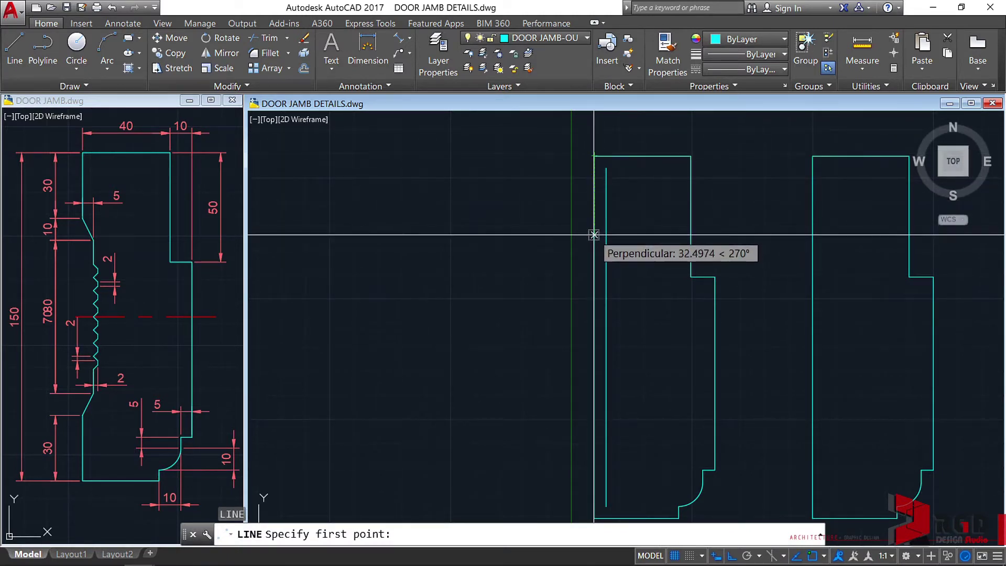
pyautogui.write('30')
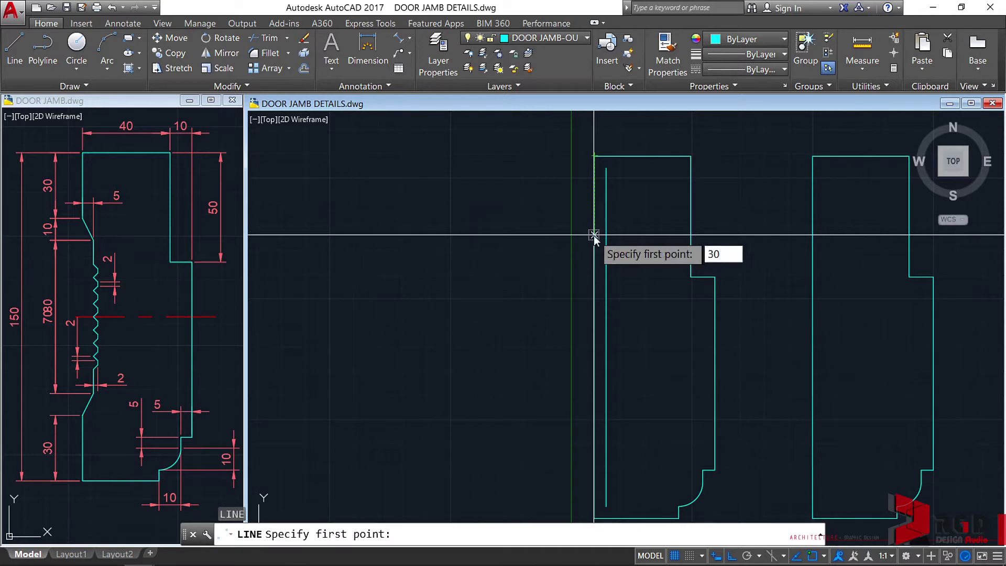
pyautogui.press('Return')
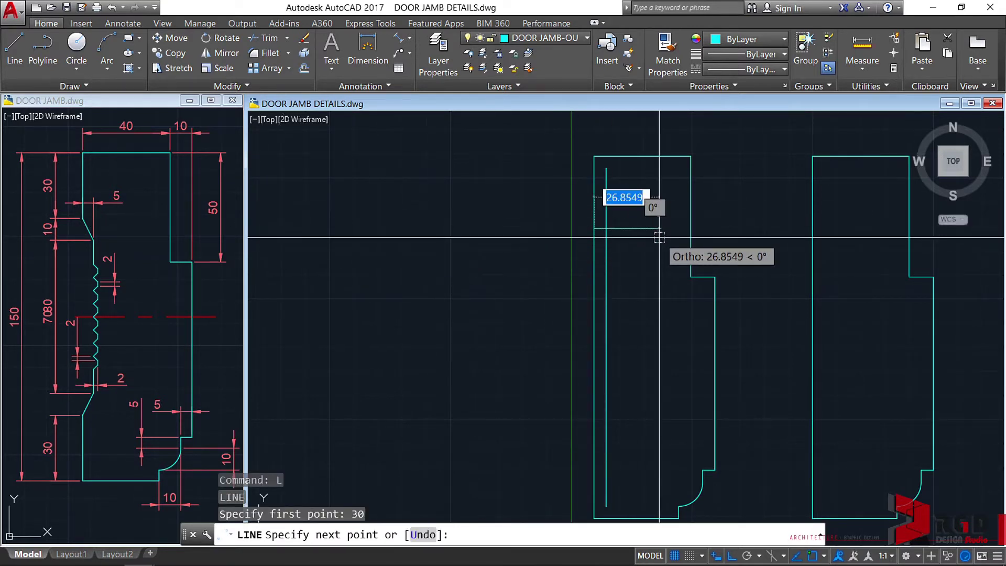
pyautogui.scroll(2, 616, 223)
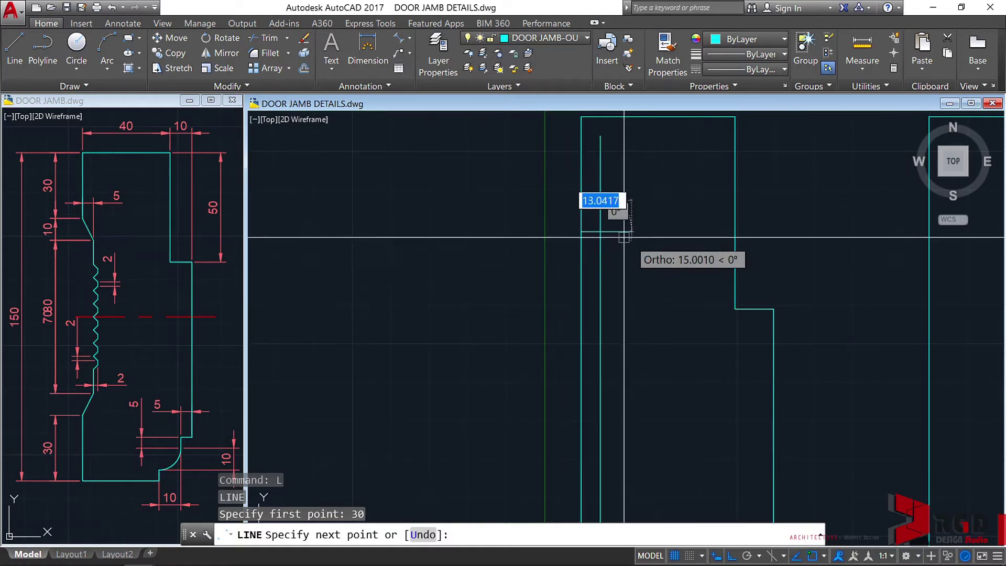
pyautogui.scroll(2, 597, 231)
pyautogui.click(597, 231)
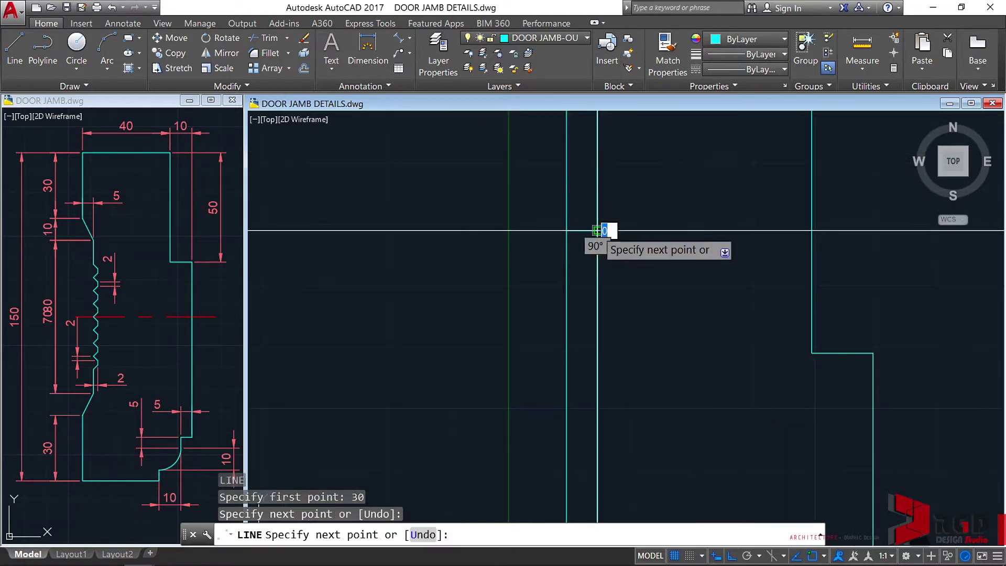
pyautogui.press('Return')
pyautogui.scroll(-4, 617, 266)
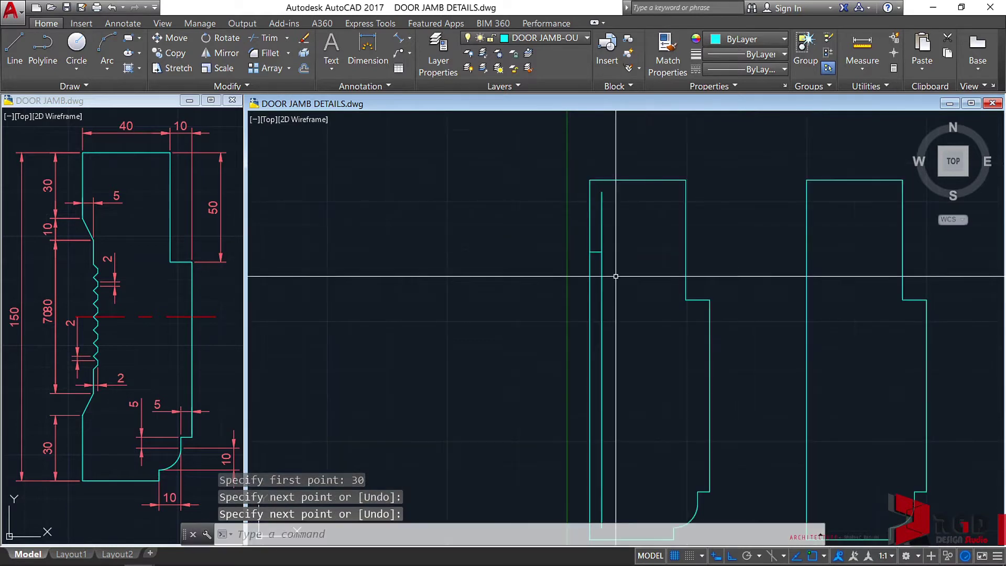
# Step: Fillet the inner vertical line and the short horizontal line with radius 0
pyautogui.write('F')
pyautogui.press('Return')
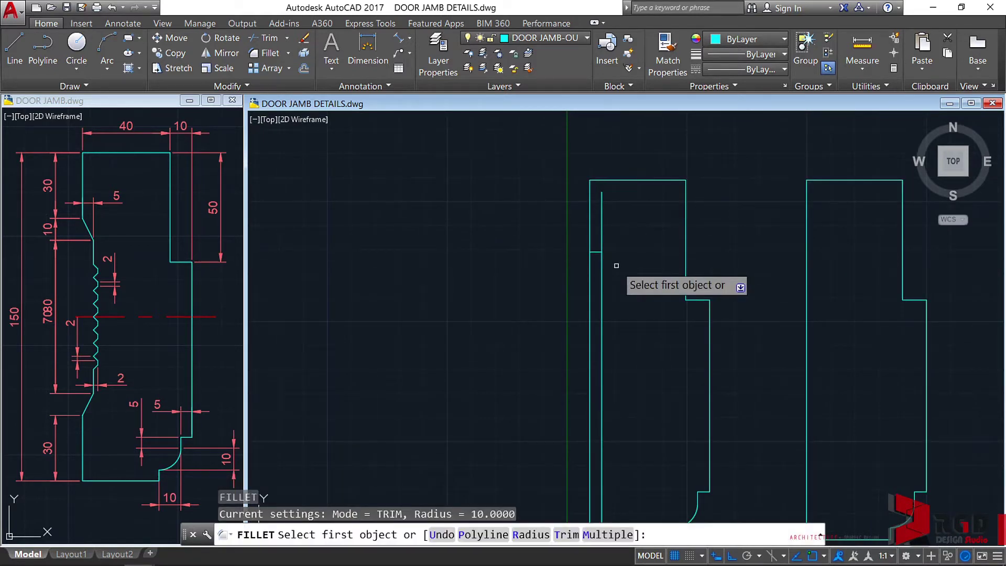
pyautogui.write('R')
pyautogui.press('Return')
pyautogui.write('0')
pyautogui.press('Return')
pyautogui.scroll(4, 616, 265)
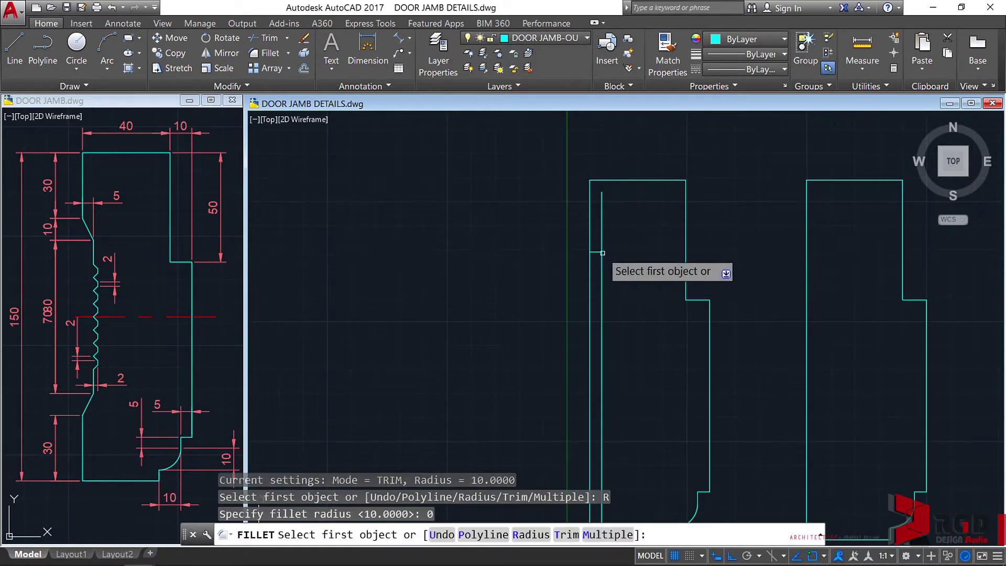
pyautogui.click(601, 271)
pyautogui.click(586, 253)
pyautogui.scroll(-5, 636, 309)
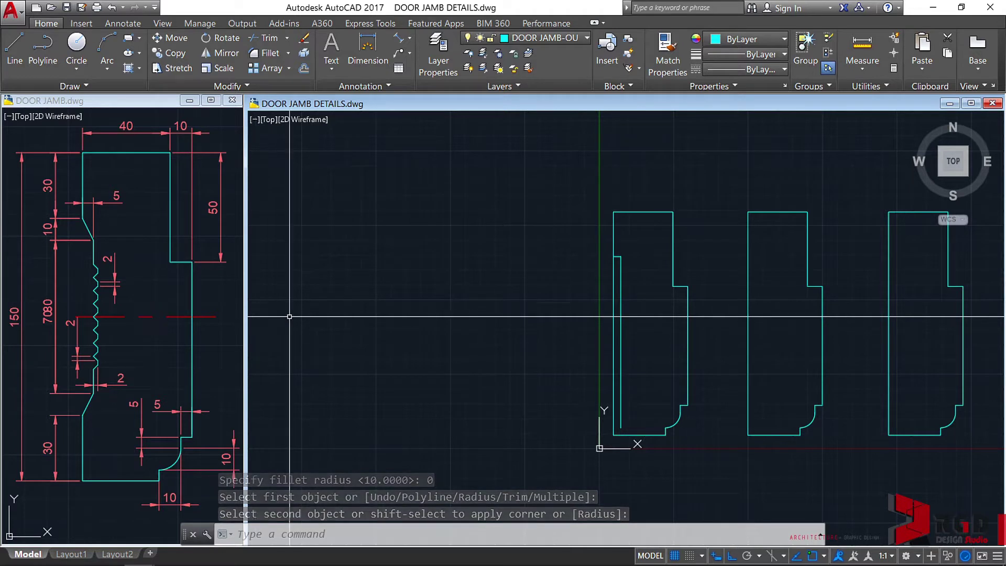
pyautogui.press('Escape')
pyautogui.press('Escape')
pyautogui.press('Escape')
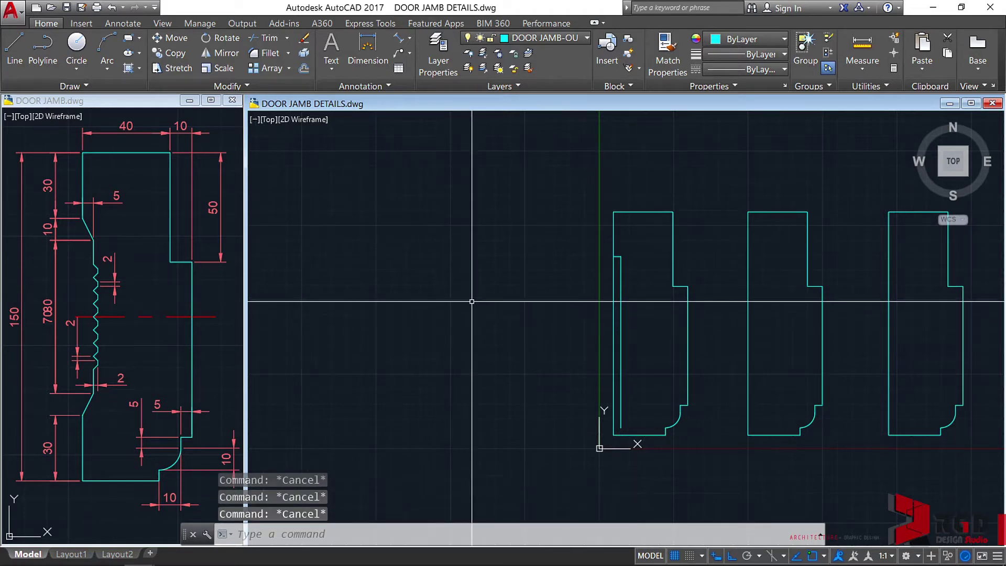
# Step: Make CENTERLINE current and draw a horizontal line across the first jamb at its midpoint level
pyautogui.click(576, 37)
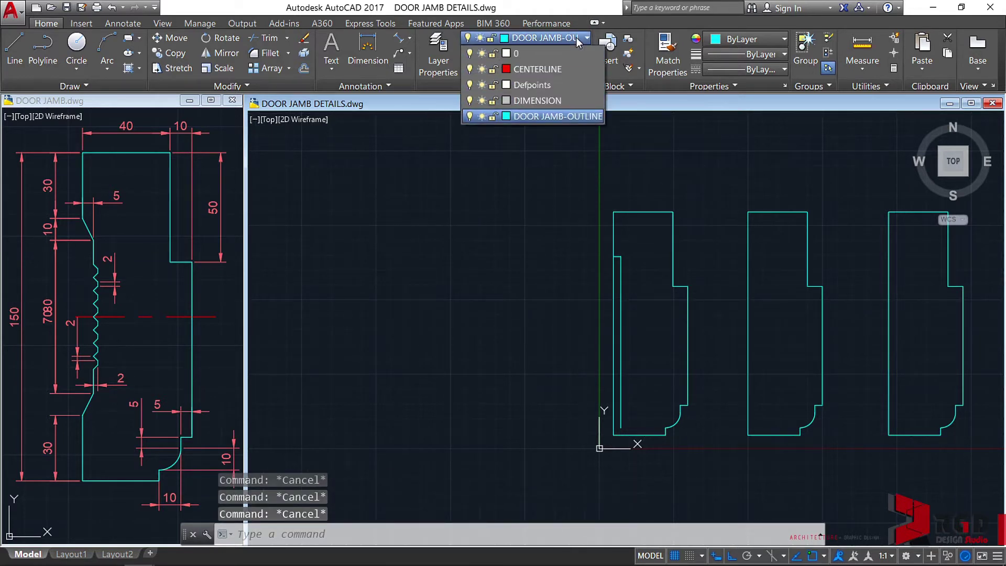
pyautogui.click(549, 70)
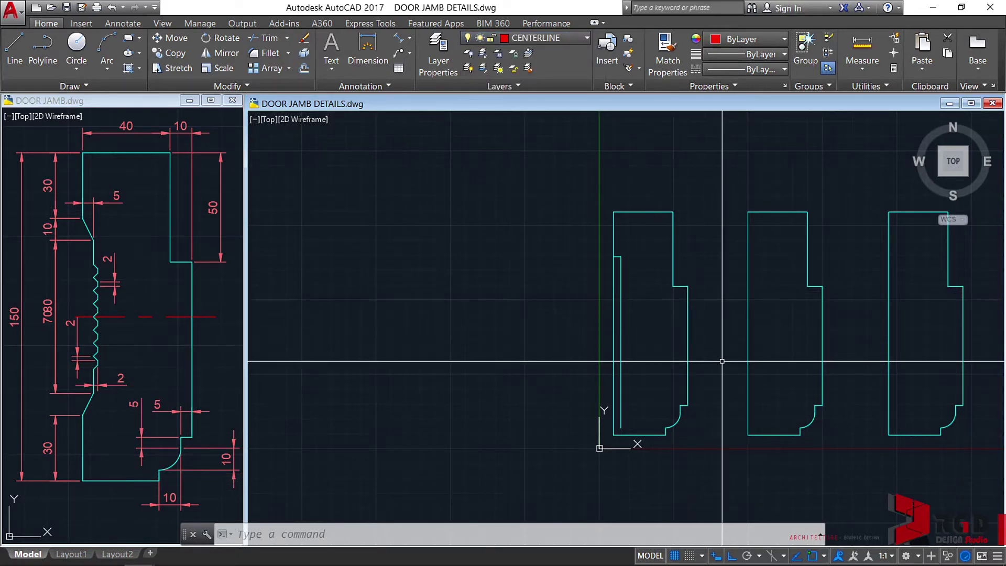
pyautogui.press('Return')
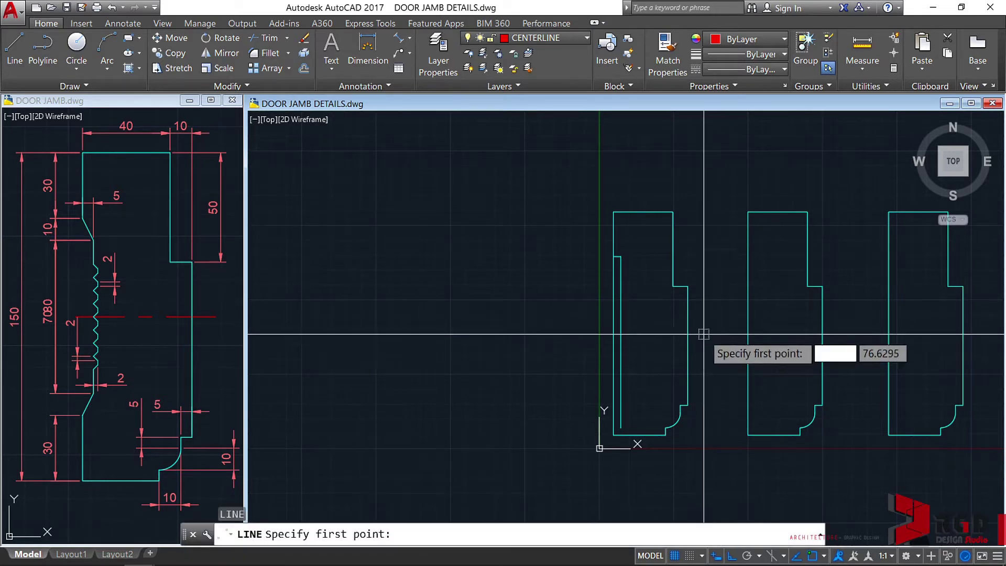
pyautogui.scroll(3, 681, 362)
pyautogui.scroll(-3, 681, 353)
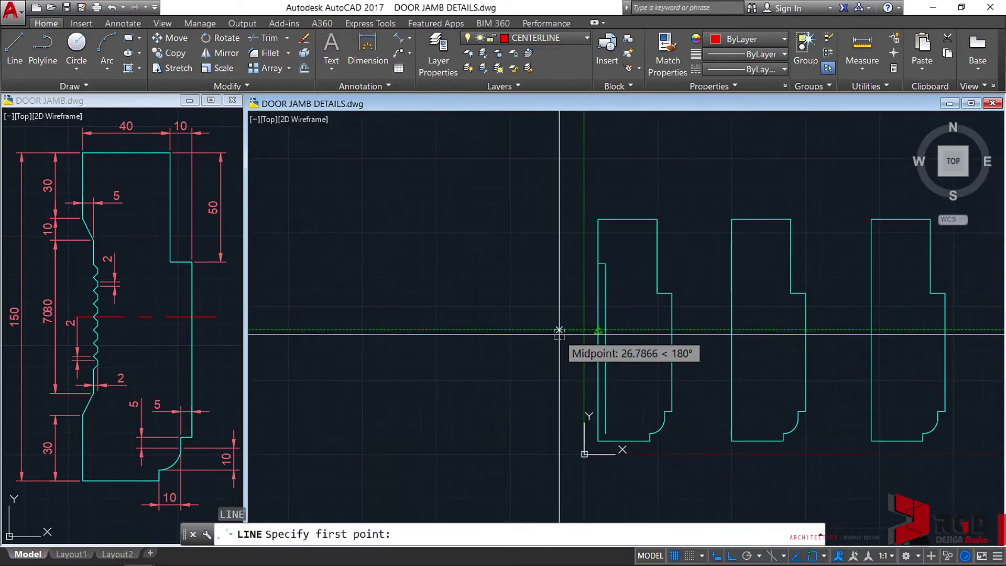
pyautogui.scroll(2, 585, 328)
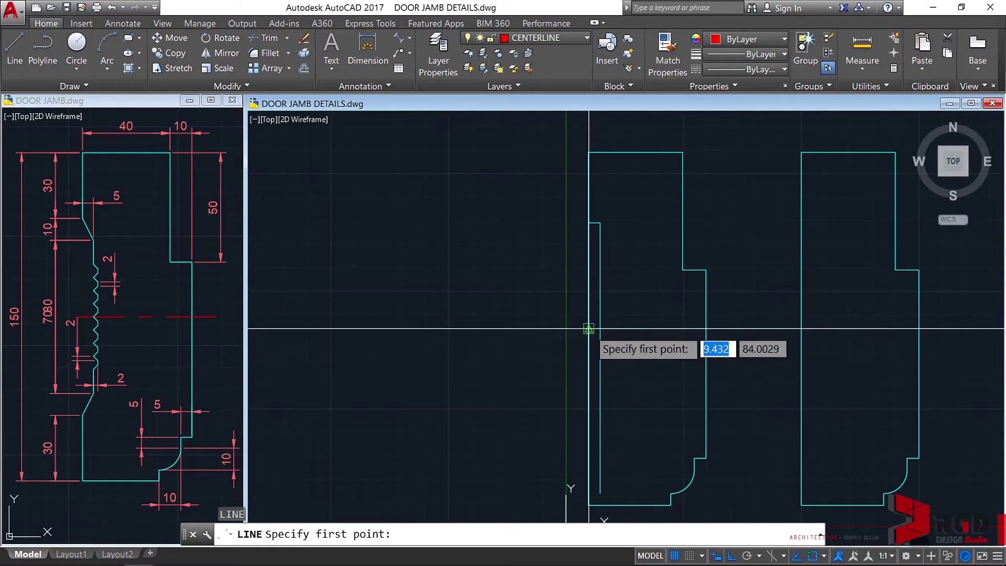
pyautogui.moveTo(589, 330)
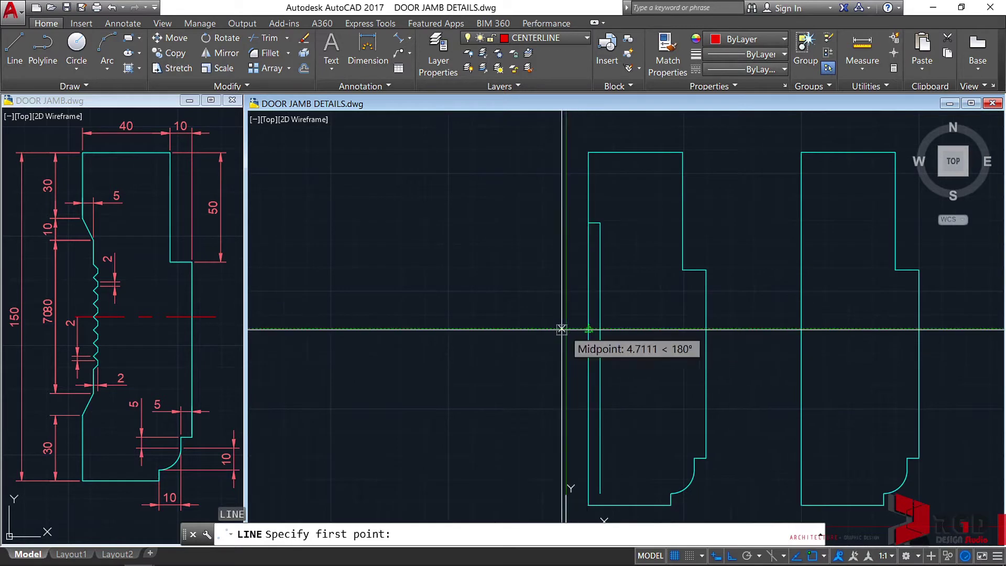
pyautogui.click(491, 330)
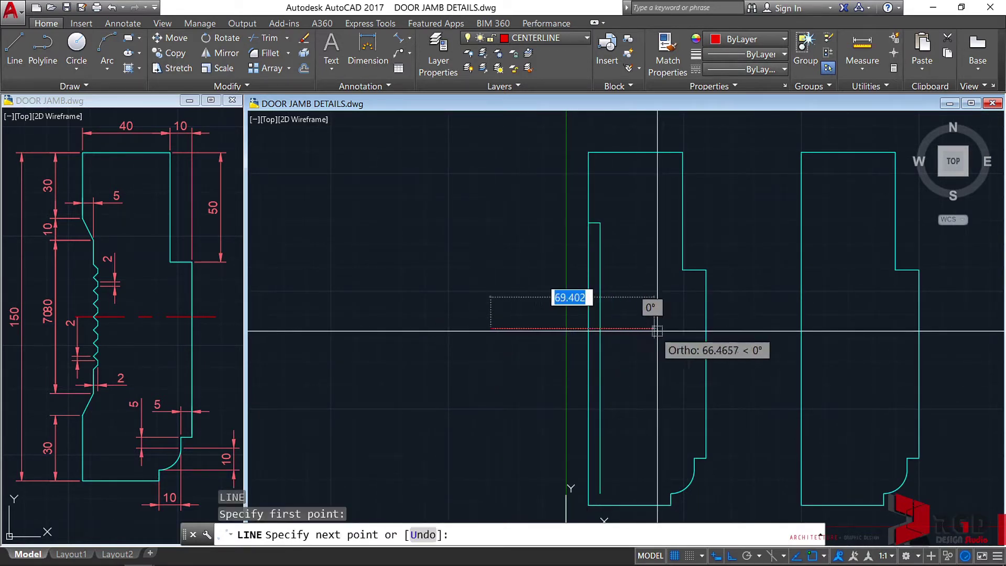
pyautogui.click(762, 329)
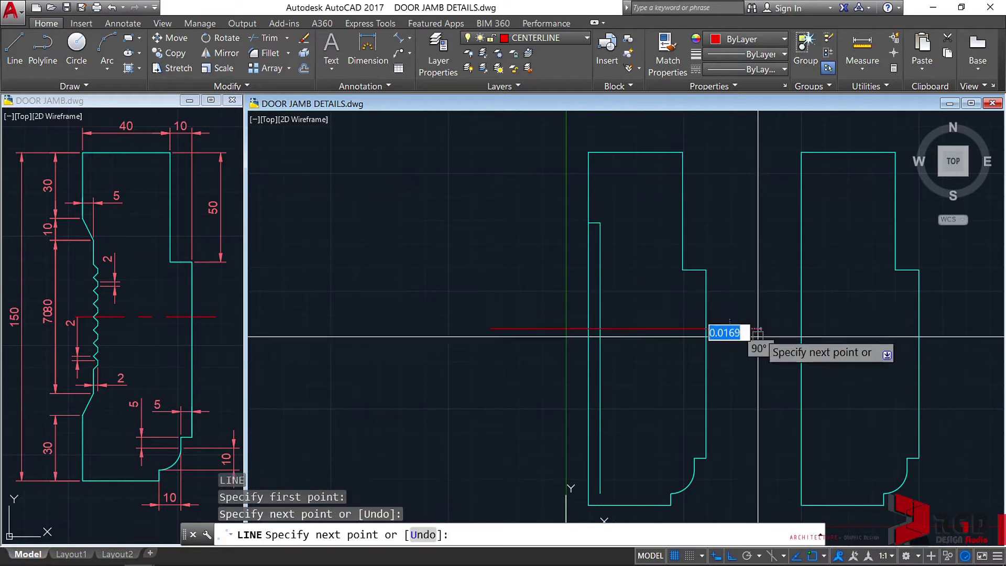
pyautogui.press('Escape')
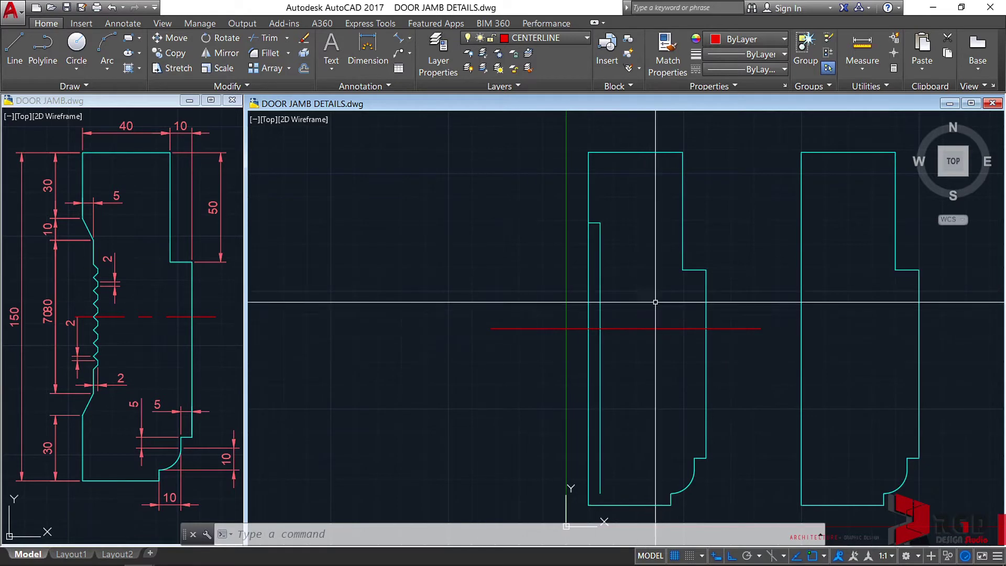
# Step: Trim the inner jamb line below the red centreline, using the centreline as cutting edge
pyautogui.moveTo(628, 366)
pyautogui.mouseDown(button='middle')
pyautogui.moveTo(648, 347)
pyautogui.moveTo(639, 350)
pyautogui.mouseUp(button='middle')
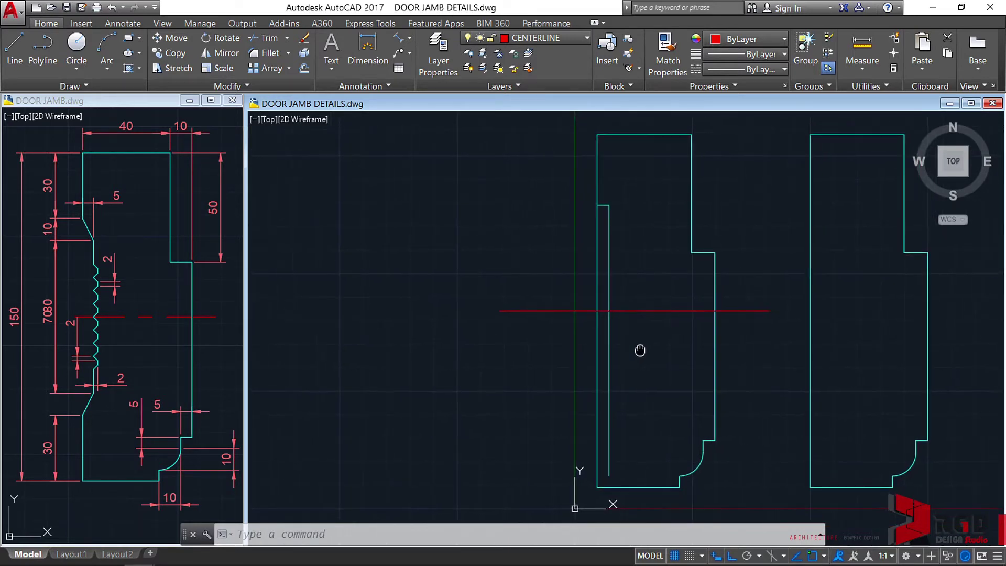
pyautogui.write('tr')
pyautogui.press('Return')
pyautogui.click(652, 322)
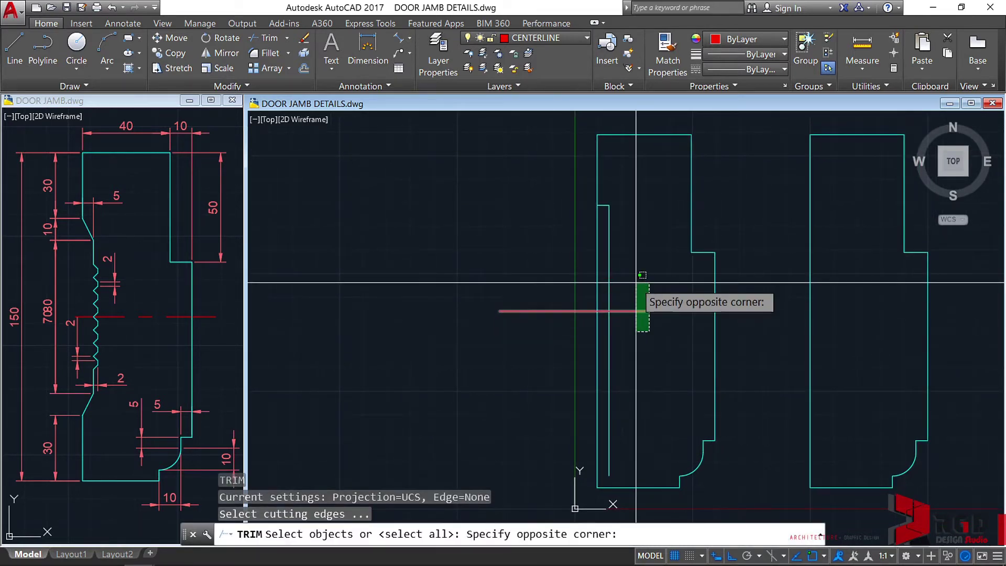
pyautogui.click(635, 282)
pyautogui.press('Return')
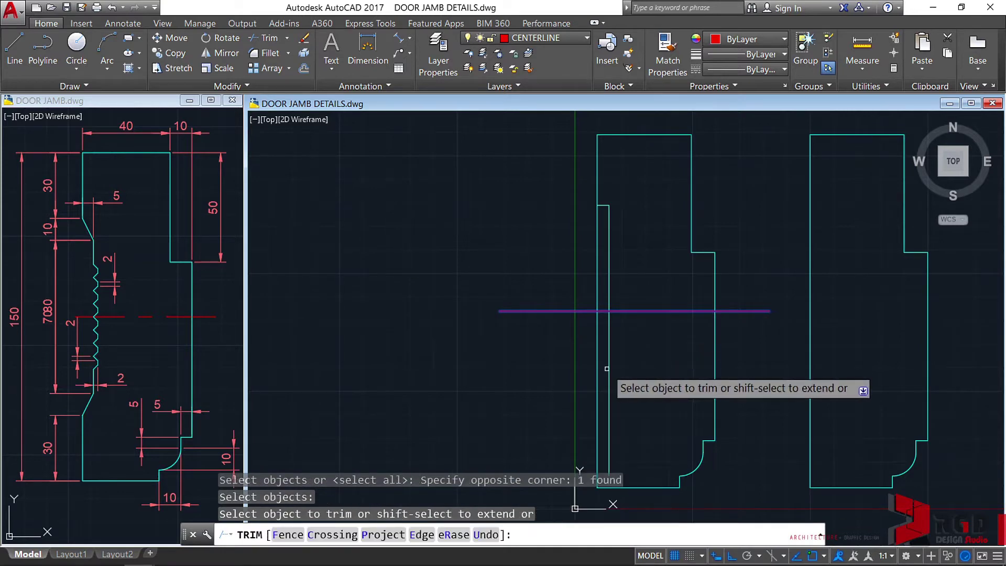
pyautogui.click(608, 368)
pyautogui.press('Escape')
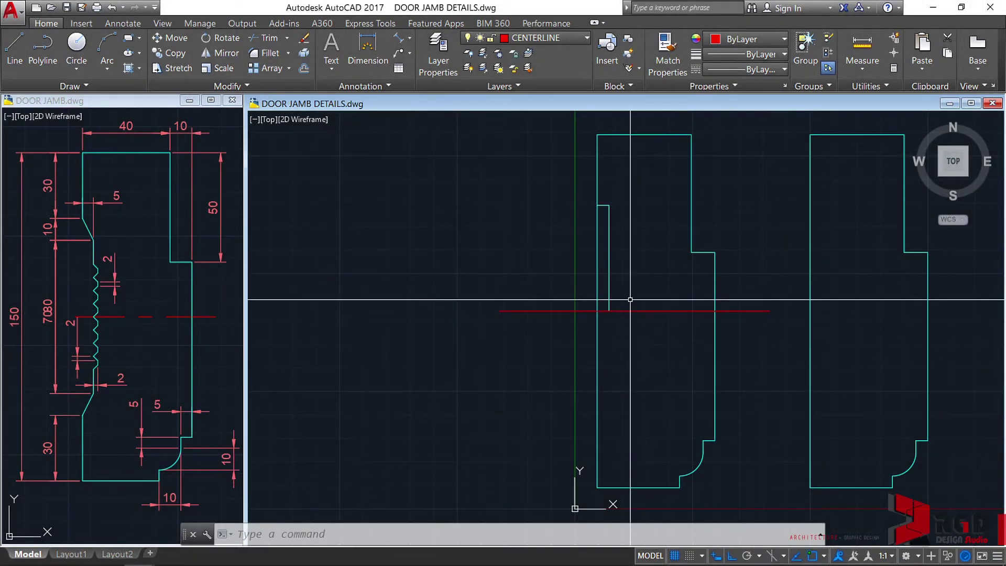
pyautogui.scroll(2, 616, 301)
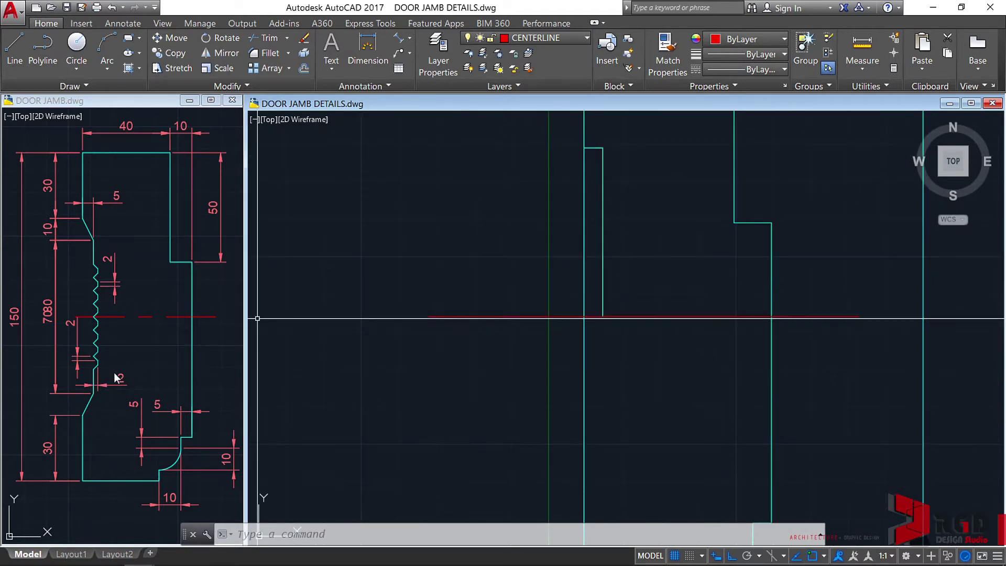
# Step: Offset the inner jamb line 2 units to the right
pyautogui.press('Return')
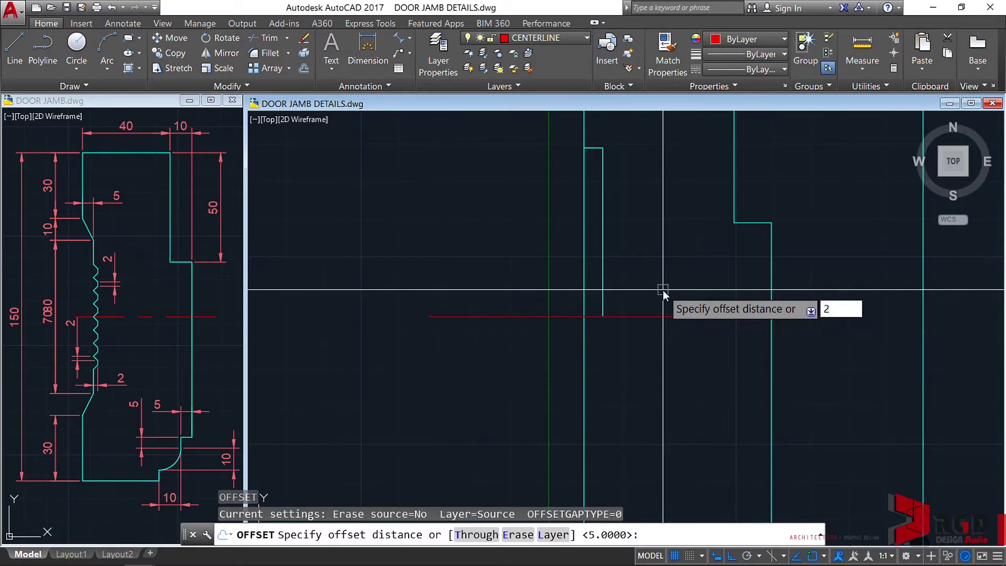
pyautogui.press('Return')
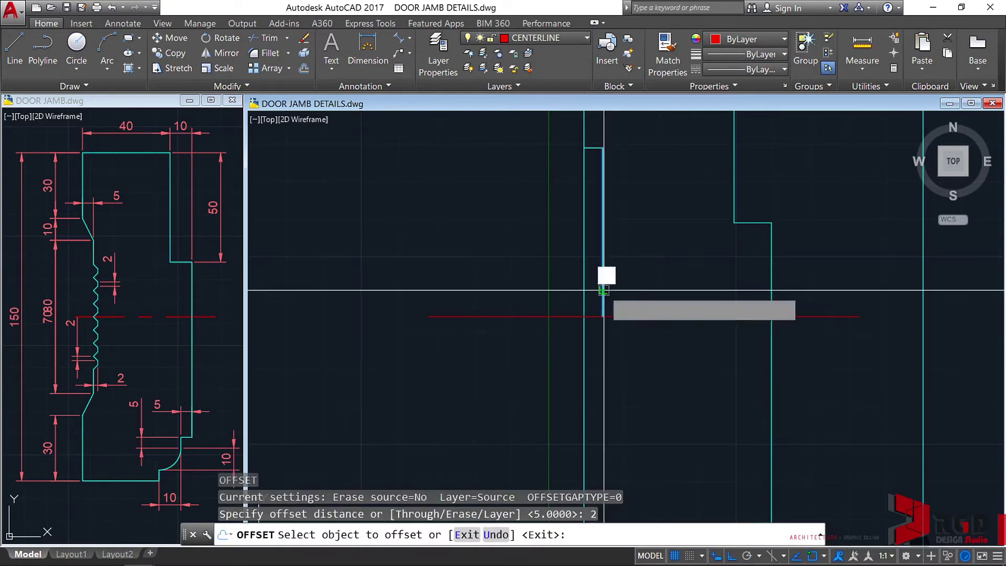
pyautogui.click(603, 290)
pyautogui.click(640, 287)
pyautogui.press('Escape')
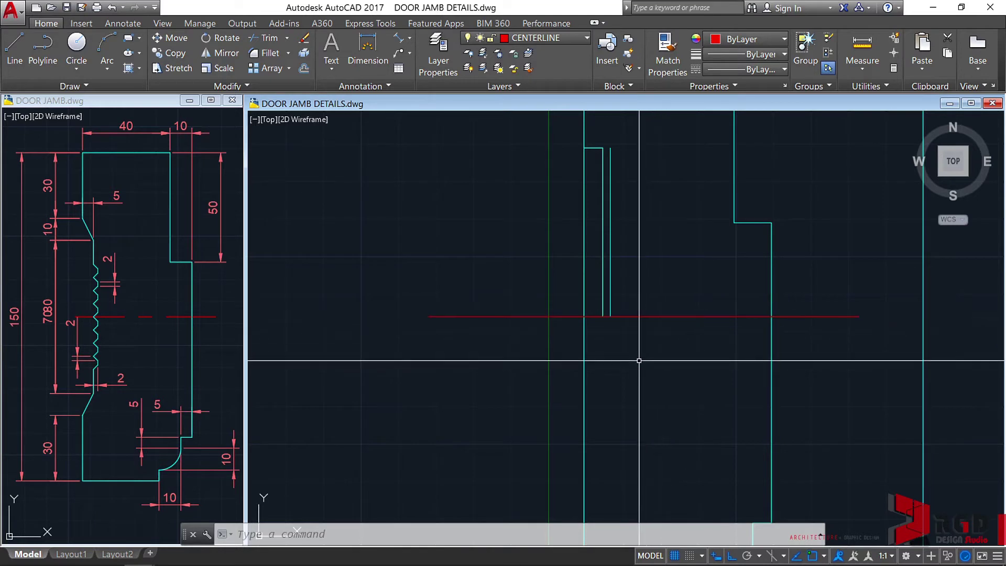
pyautogui.press('Return')
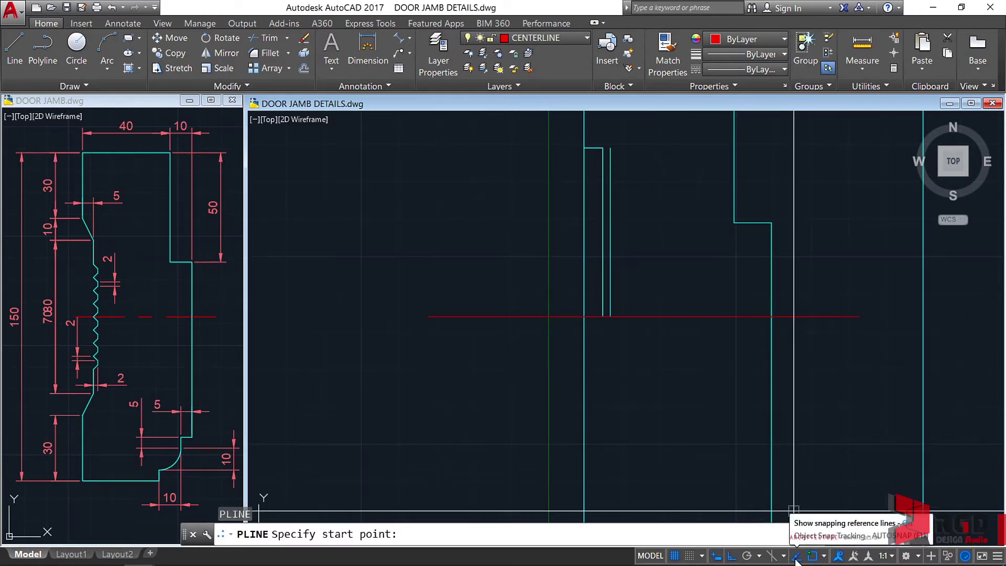
# Step: Turn on polar tracking, start the polyline at the jamb–centreline intersection, and set 45° increments
pyautogui.click(747, 556)
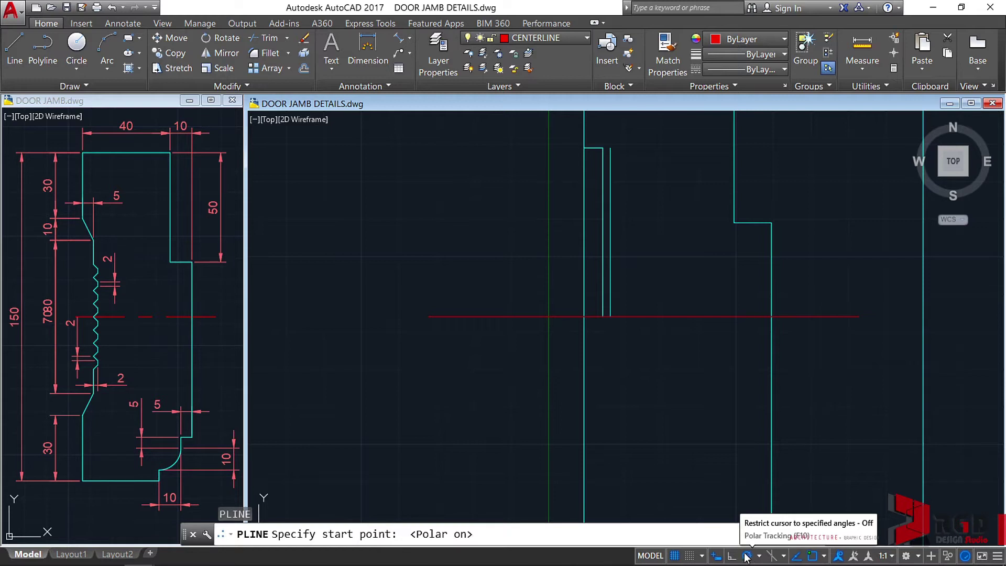
pyautogui.scroll(4, 608, 322)
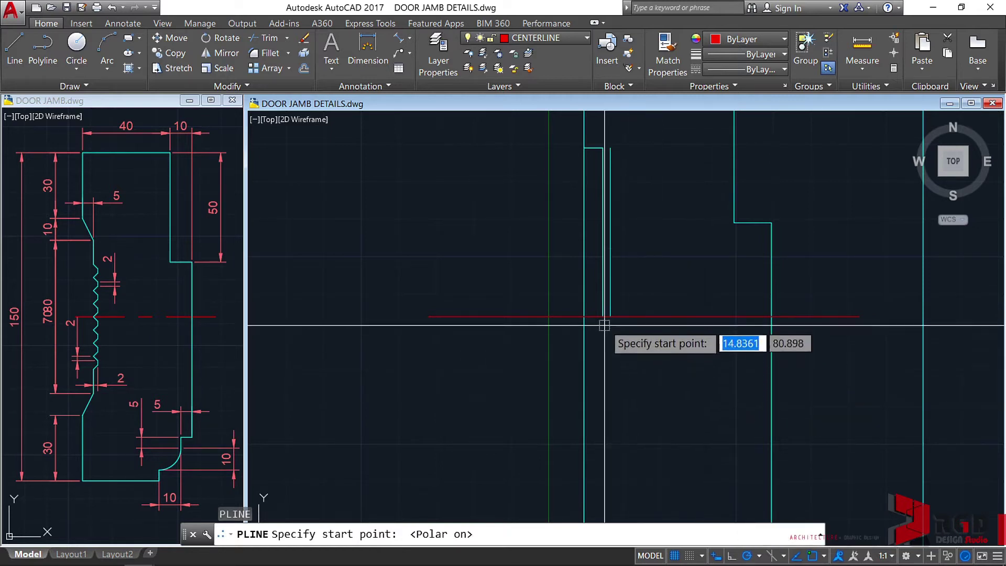
pyautogui.scroll(3, 595, 306)
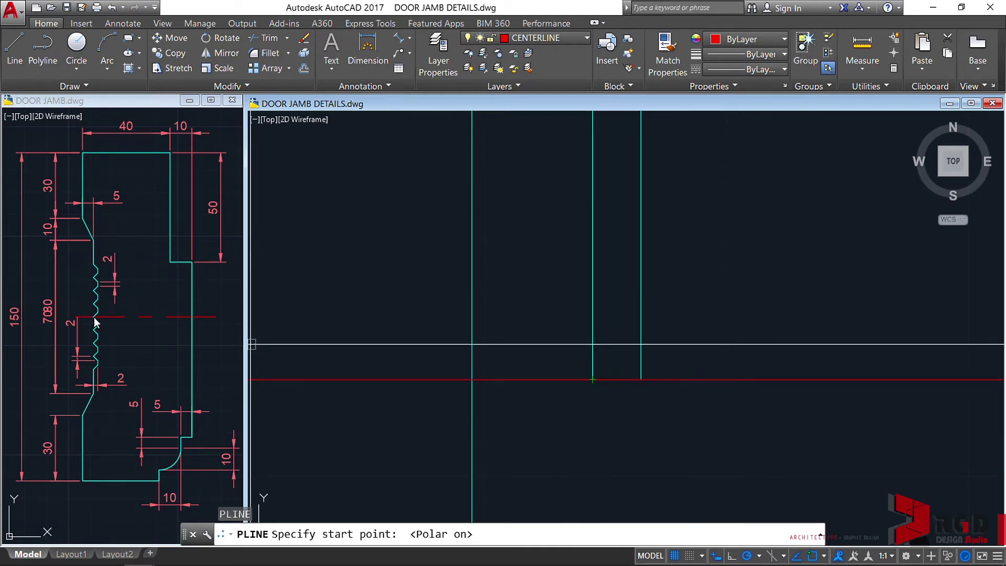
pyautogui.click(593, 380)
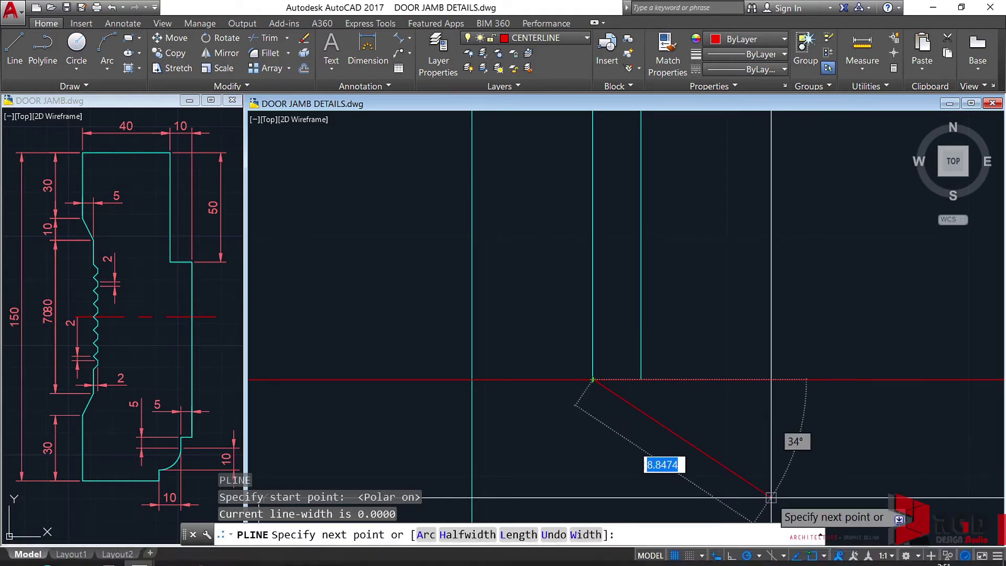
pyautogui.click(759, 555)
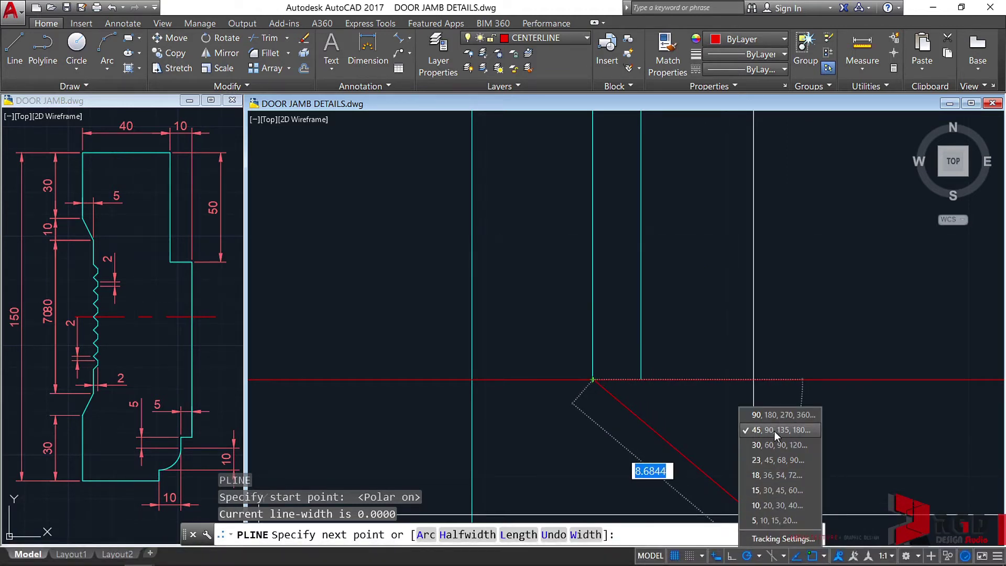
pyautogui.click(656, 338)
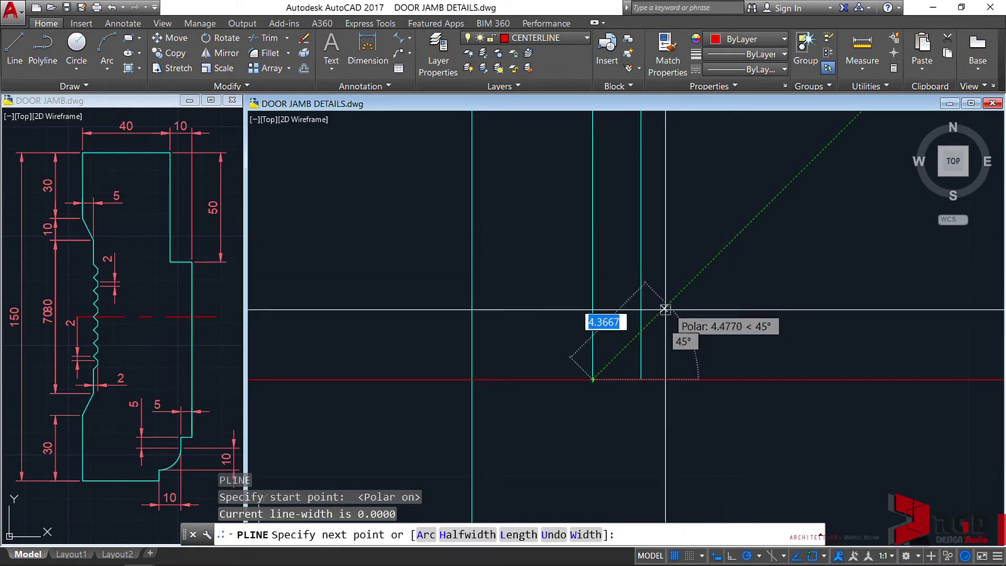
# Step: Draw the first zigzag segments: 45° diagonals alternating with 2-unit vertical steps
pyautogui.click(641, 331)
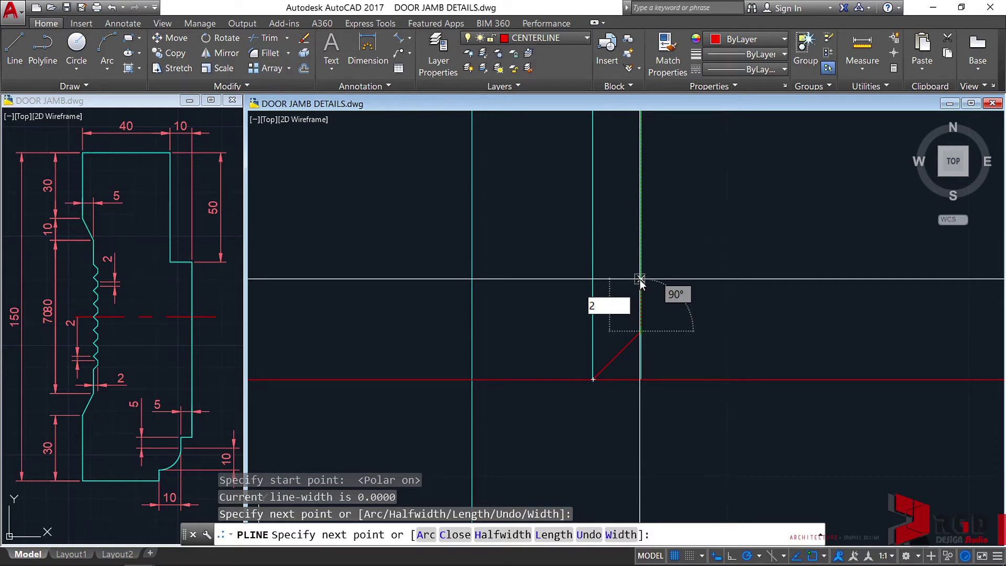
pyautogui.press('Return')
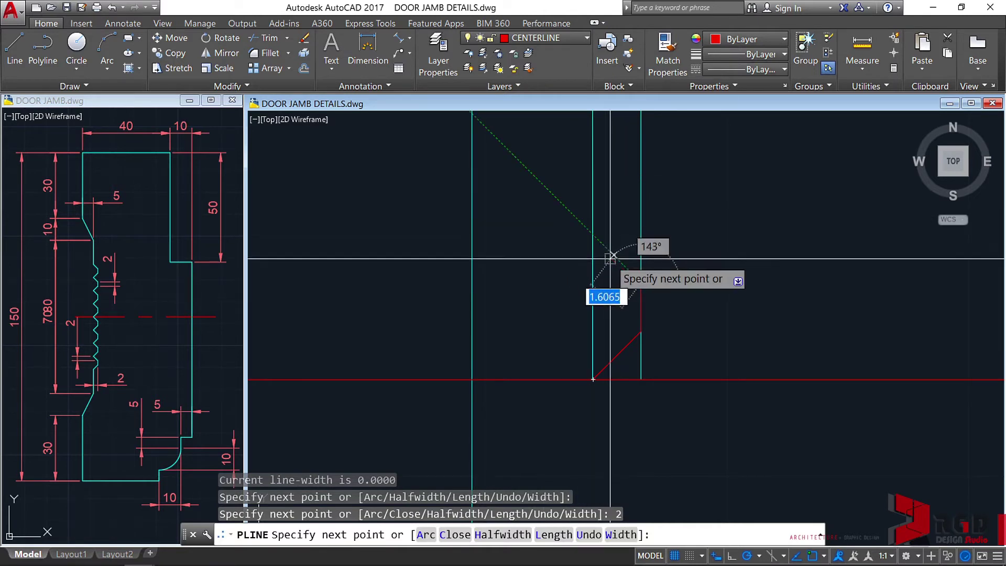
pyautogui.click(593, 234)
pyautogui.moveTo(595, 207); pyautogui.dragTo(566, 287, button='middle')
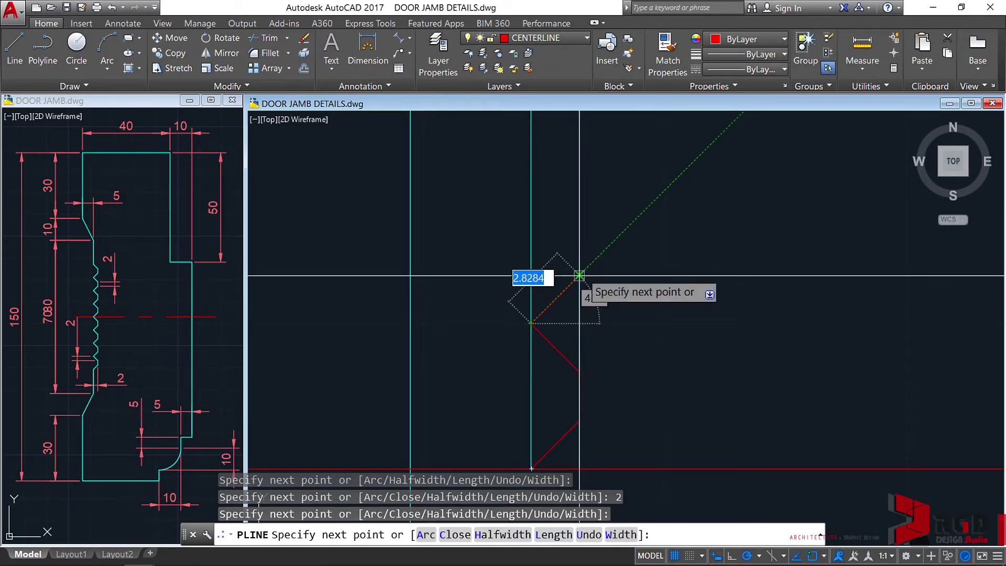
pyautogui.click(579, 275)
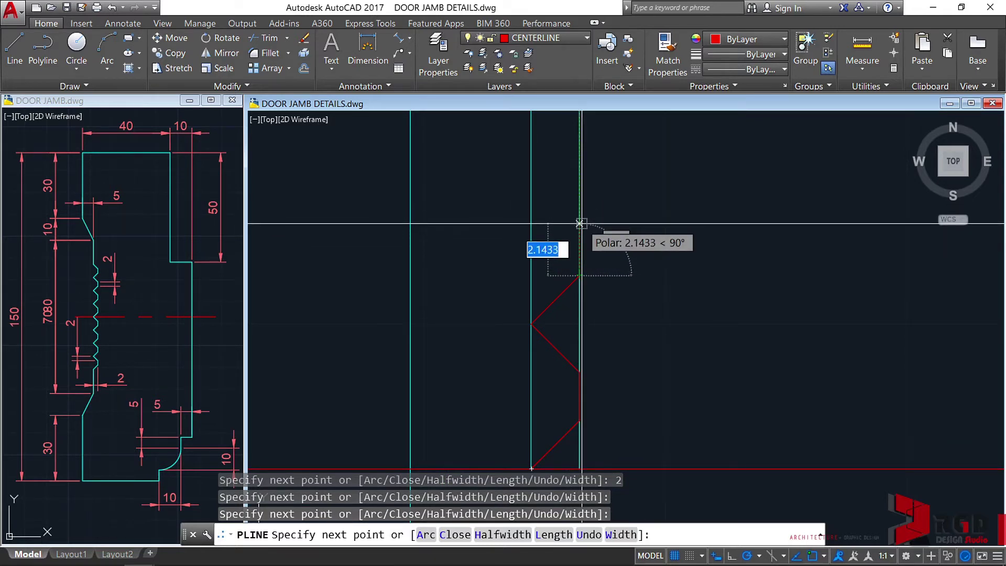
pyautogui.write('2')
pyautogui.press('Return')
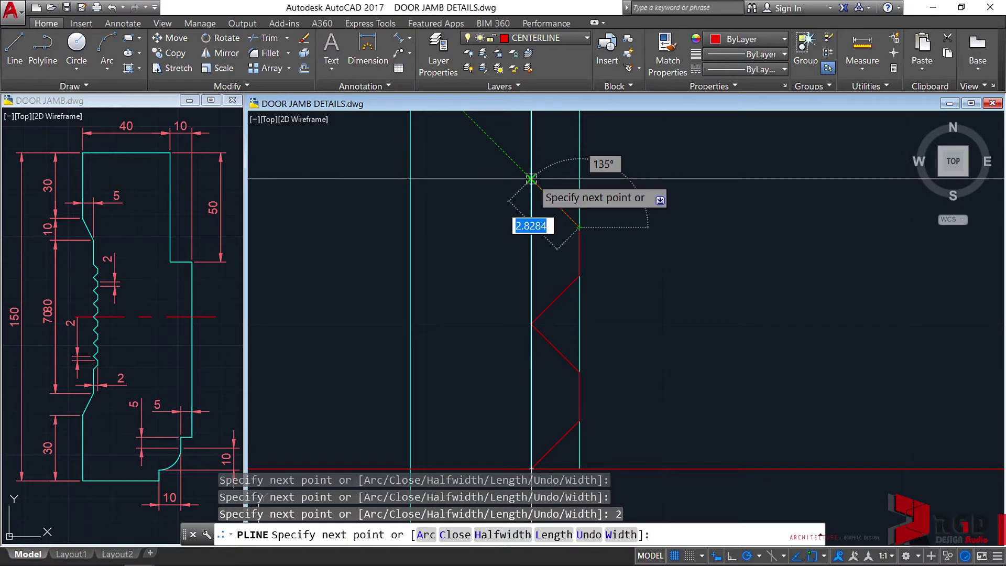
pyautogui.click(531, 179)
pyautogui.moveTo(579, 140); pyautogui.dragTo(565, 303, button='middle')
pyautogui.click(527, 200)
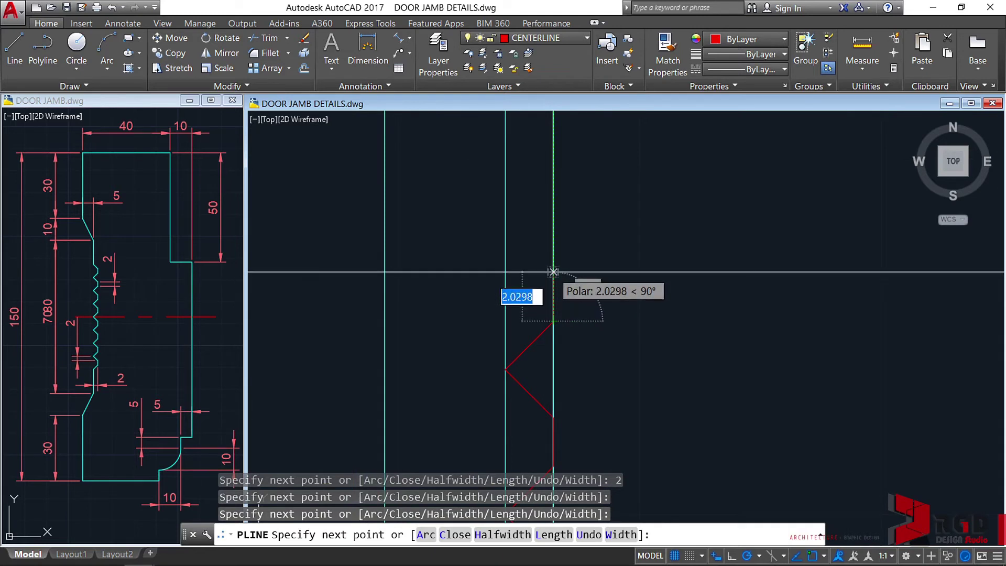
pyautogui.write('2')
pyautogui.press('Return')
# Step: Extend the zigzag upward with more 45° diagonals and another 2-unit vertical step
pyautogui.scroll(-3, 561, 297)
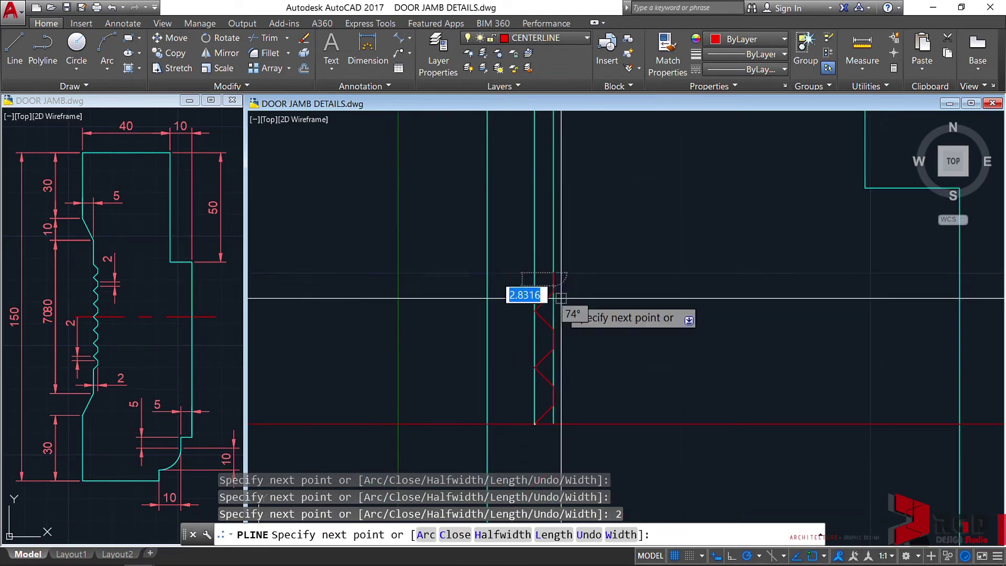
pyautogui.moveTo(561, 297)
pyautogui.mouseDown(button='middle')
pyautogui.moveTo(575, 264)
pyautogui.moveTo(540, 271)
pyautogui.moveTo(554, 299)
pyautogui.mouseUp(button='middle')
pyautogui.scroll(4, 562, 268)
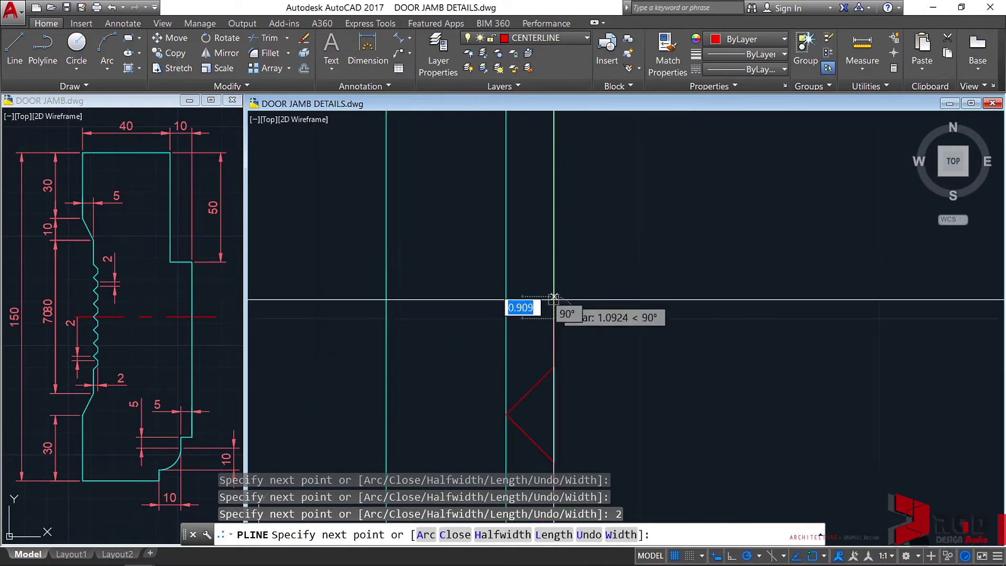
pyautogui.click(504, 268)
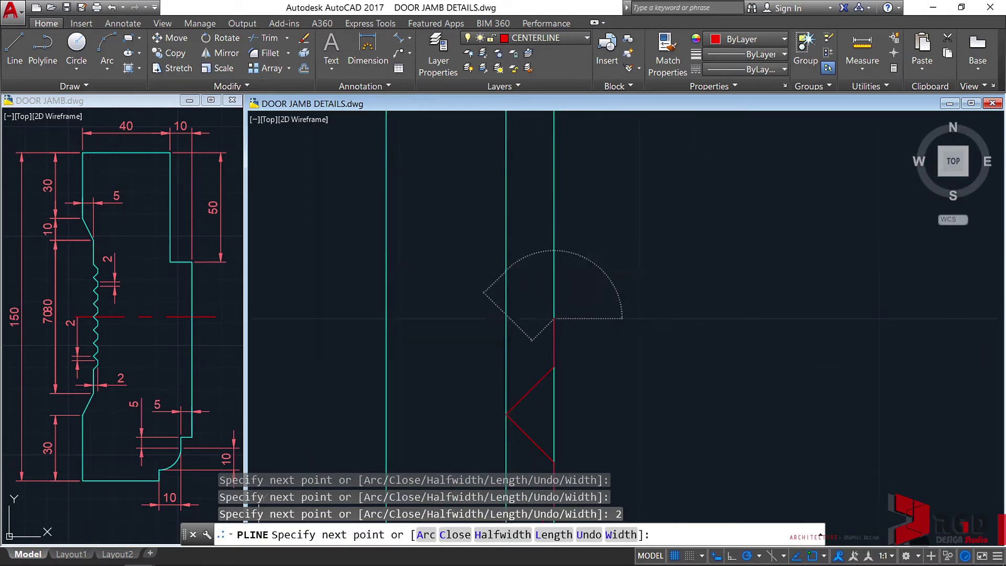
pyautogui.click(554, 223)
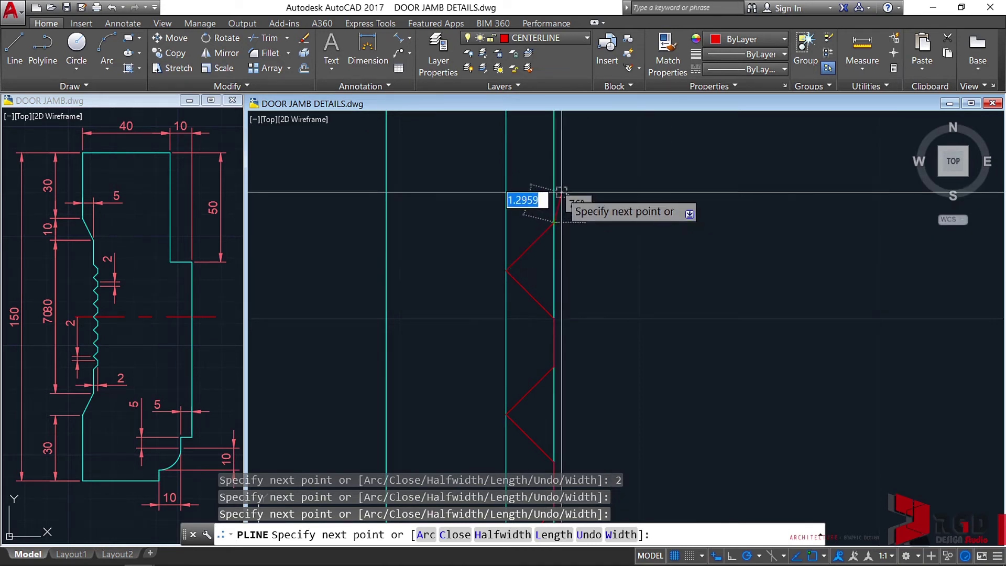
pyautogui.moveTo(562, 203); pyautogui.dragTo(568, 272, button='middle')
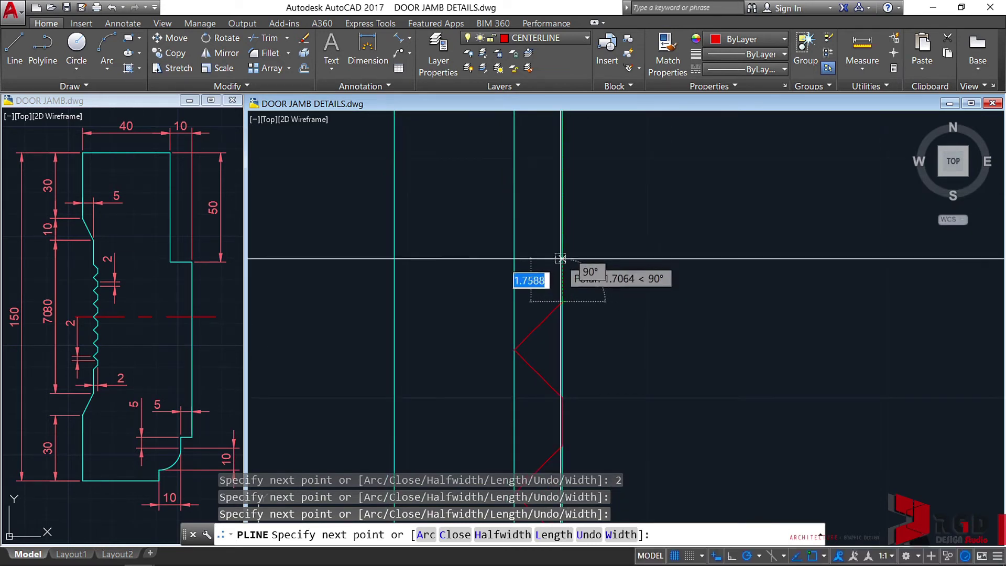
pyautogui.write('2')
pyautogui.press('Return')
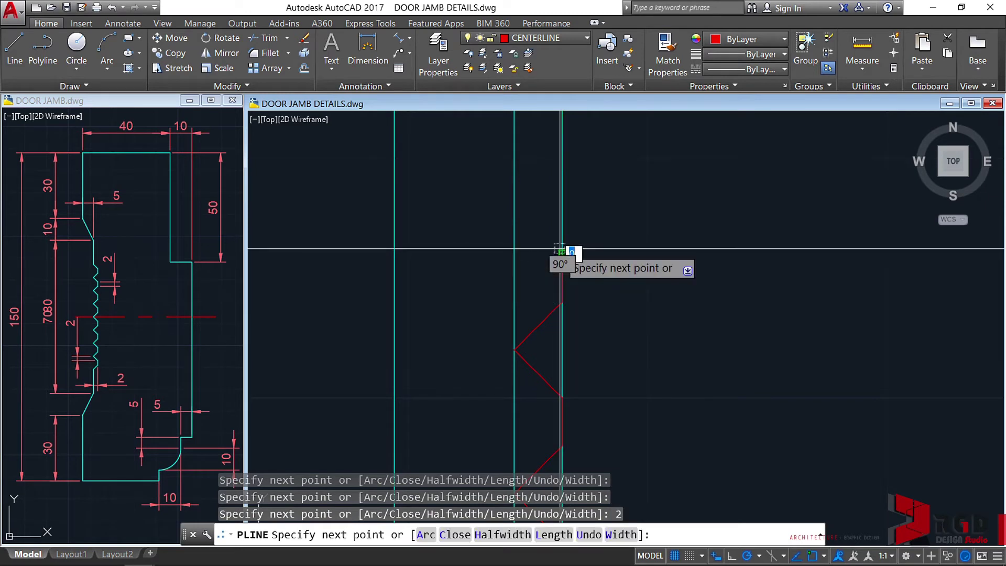
pyautogui.click(515, 205)
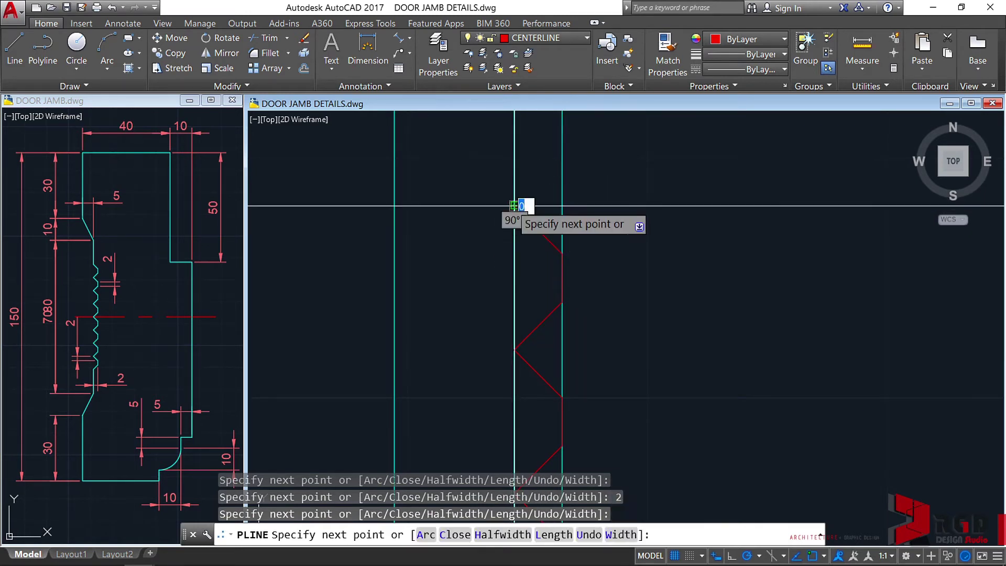
# Step: End the zigzag polyline and move it onto the DOOR JAMB-OUTLINE layer
pyautogui.press('Return')
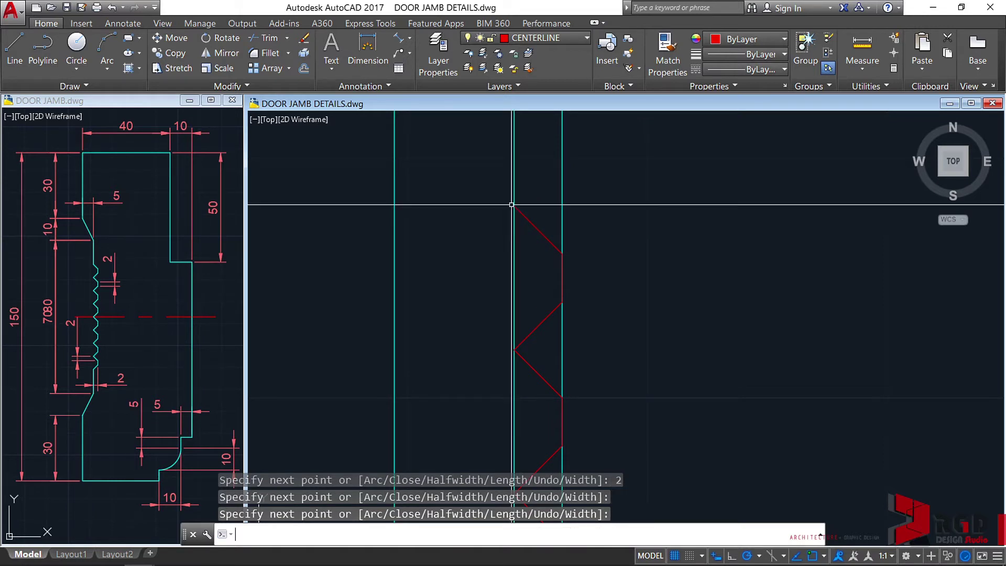
pyautogui.scroll(-4, 515, 209)
pyautogui.moveTo(570, 261); pyautogui.dragTo(598, 224, button='middle')
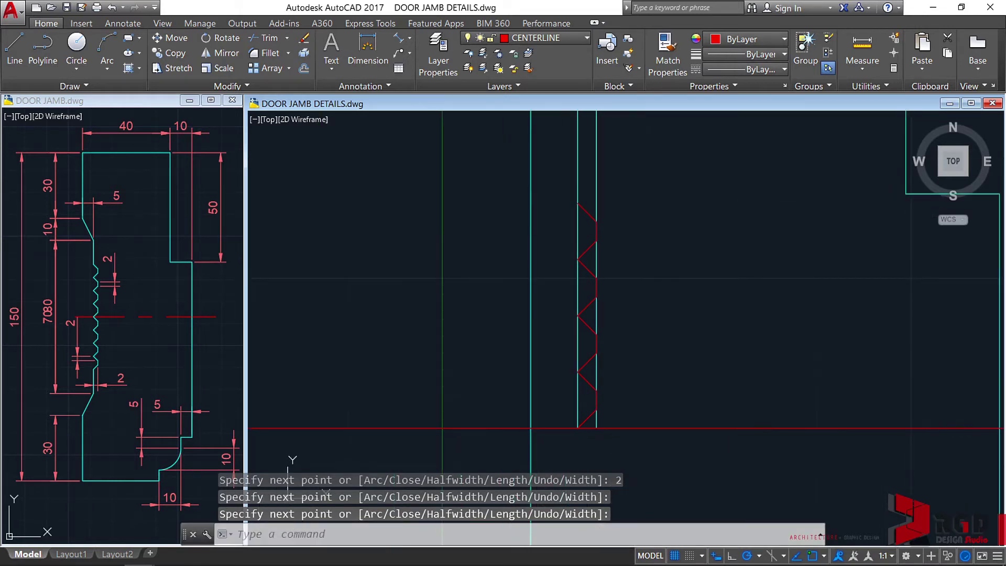
pyautogui.click(598, 215)
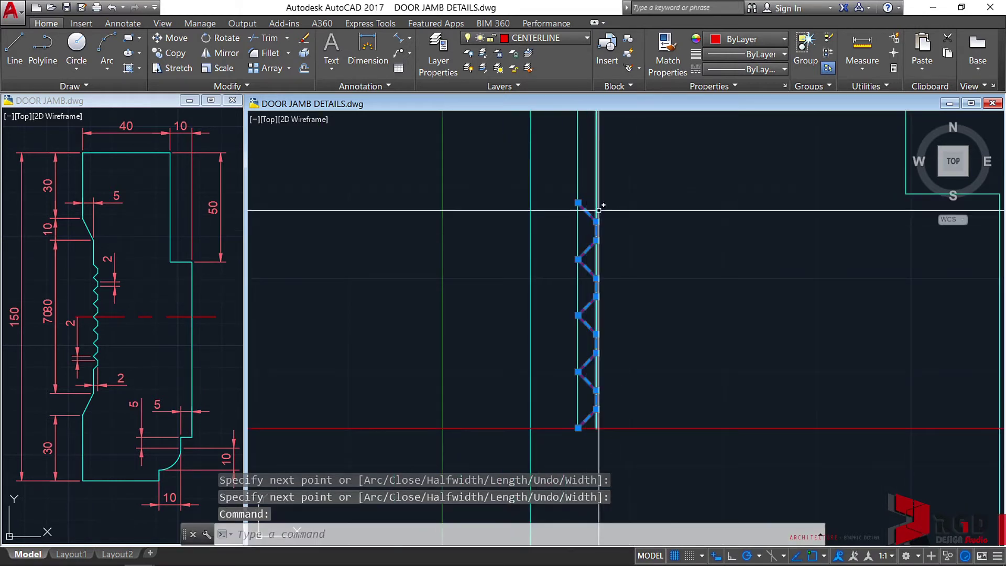
pyautogui.click(579, 35)
pyautogui.click(560, 116)
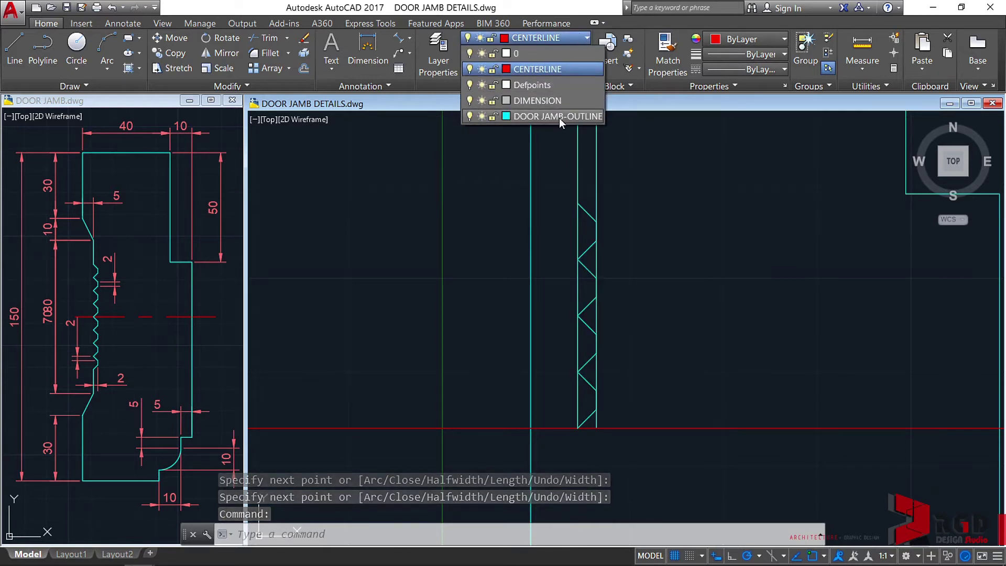
pyautogui.click(559, 118)
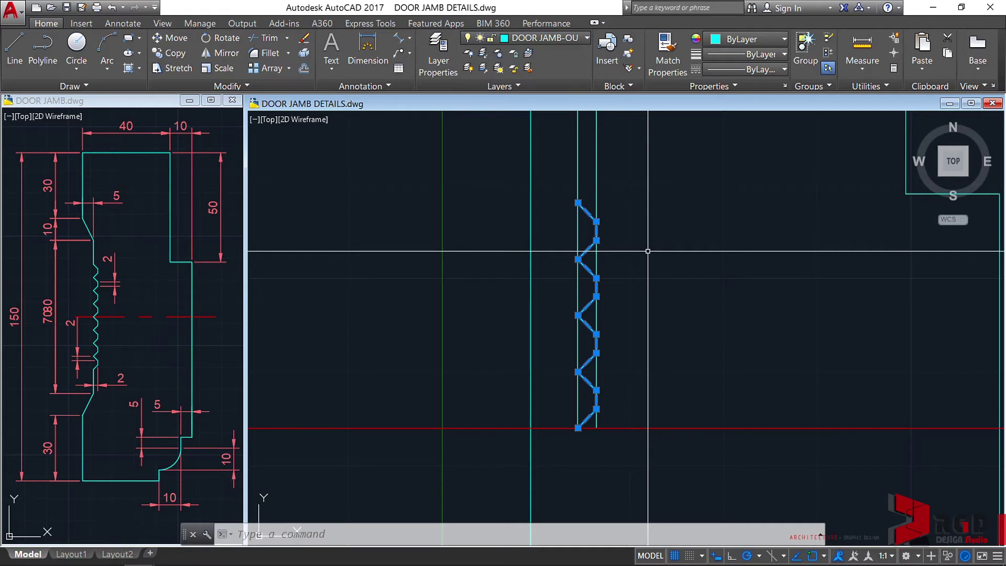
# Step: Erase the extra vertical helper line beside the groove
pyautogui.press('Escape')
pyautogui.click(597, 210)
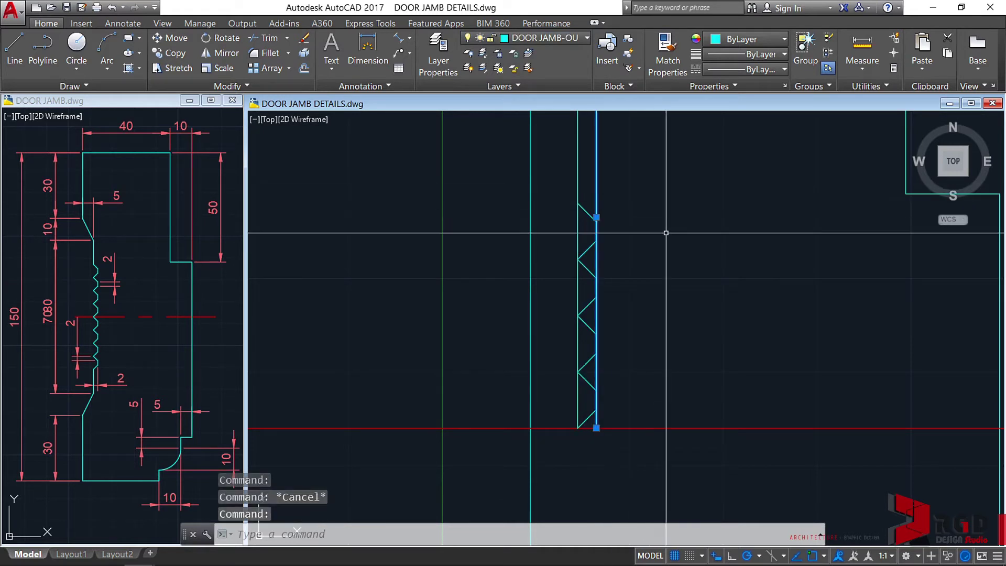
pyautogui.scroll(-2, 666, 233)
pyautogui.scroll(-3, 728, 240)
pyautogui.scroll(2, 663, 247)
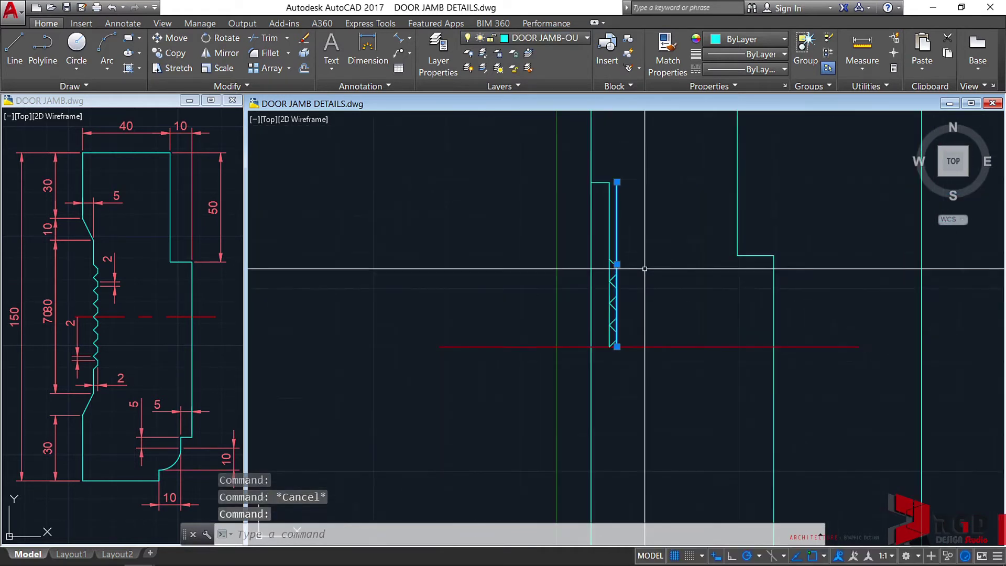
pyautogui.scroll(2, 645, 269)
pyautogui.write('E')
pyautogui.press('Return')
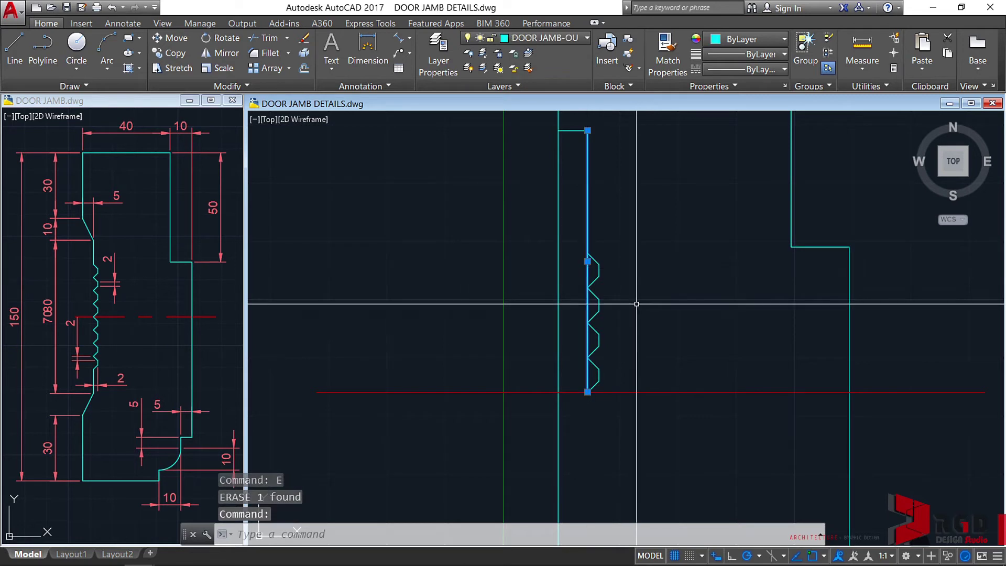
# Step: Join the zigzag and the inner jamb line into one polyline with JOIN
pyautogui.click(587, 340)
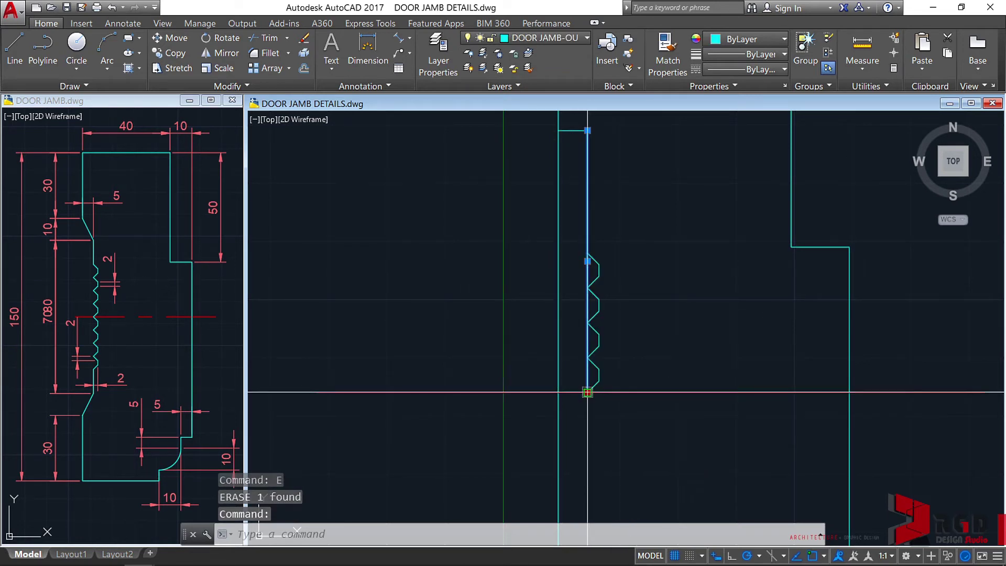
pyautogui.click(588, 392)
pyautogui.scroll(2, 589, 251)
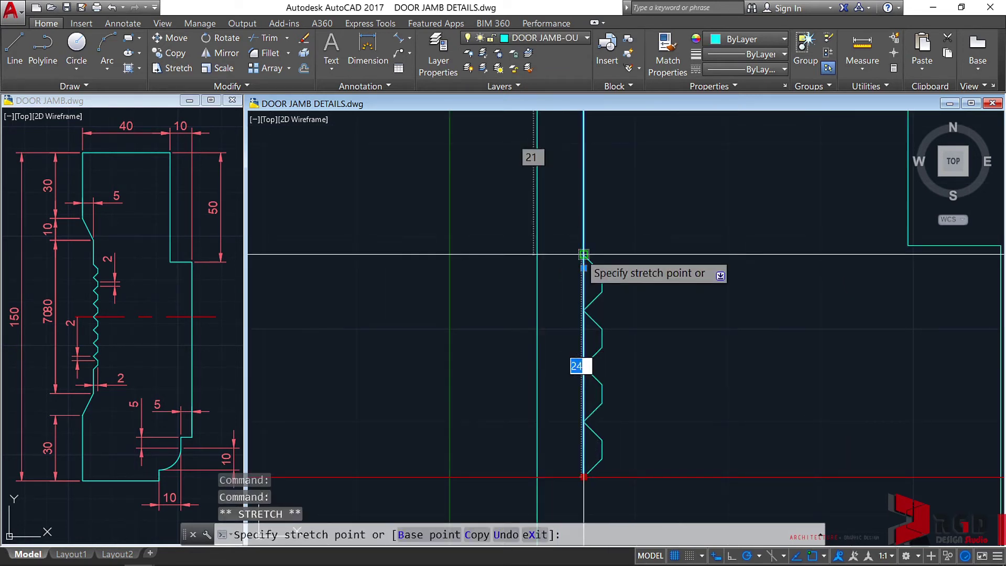
pyautogui.scroll(-3, 613, 254)
pyautogui.press('Escape')
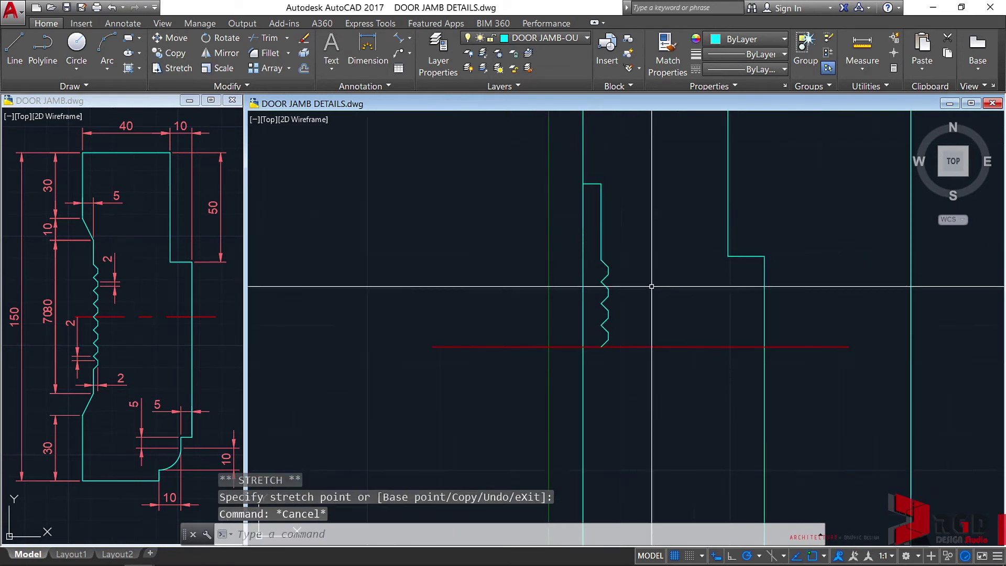
pyautogui.click(640, 317)
pyautogui.click(595, 164)
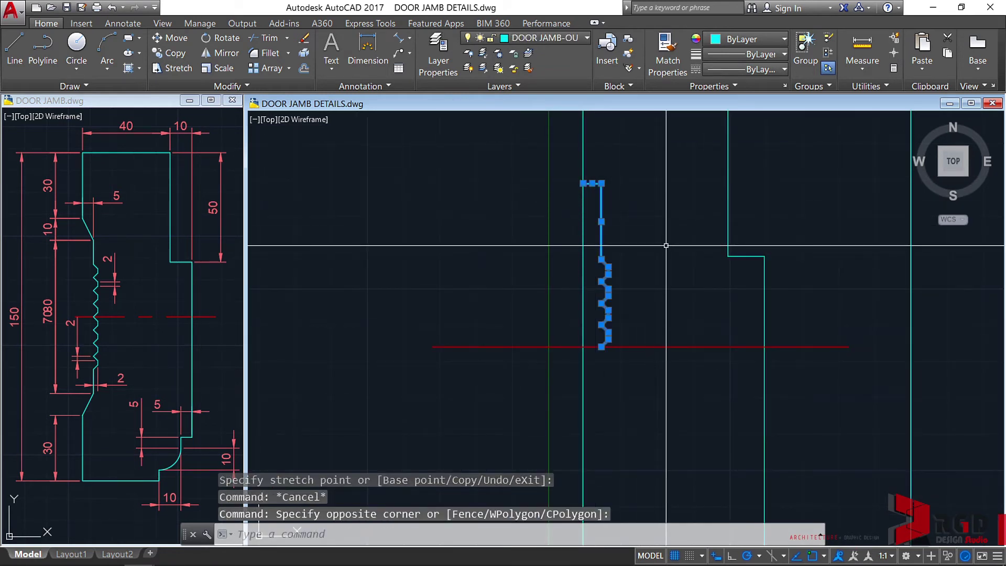
pyautogui.write('j')
pyautogui.press('Return')
pyautogui.moveTo(665, 243); pyautogui.dragTo(678, 198, button='middle')
pyautogui.click(634, 262)
pyautogui.press('Escape')
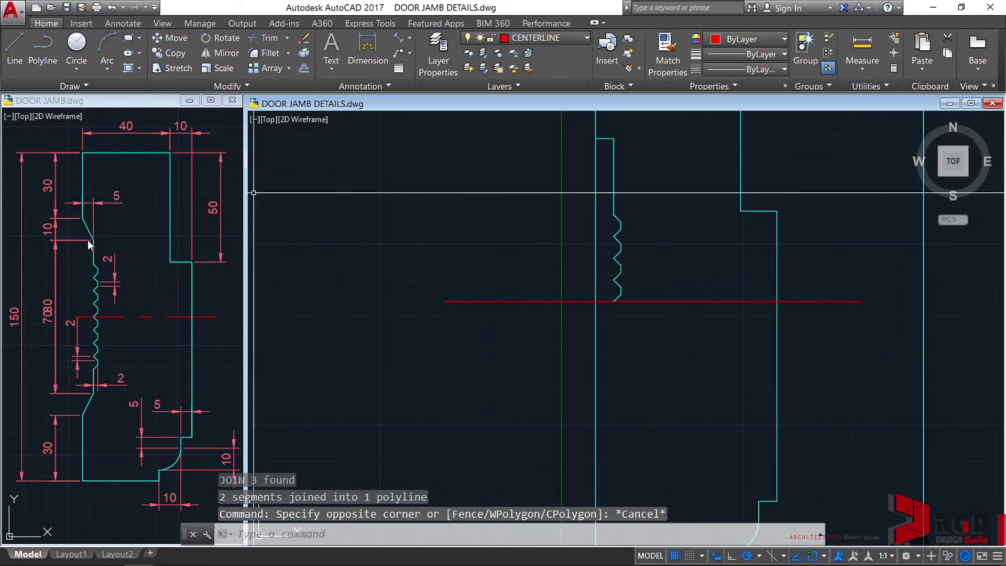
# Step: Bevel the corner between the short horizontal line and the vertical jamb line with a 5 by 10 chamfer
pyautogui.moveTo(601, 140); pyautogui.dragTo(594, 227, button='middle')
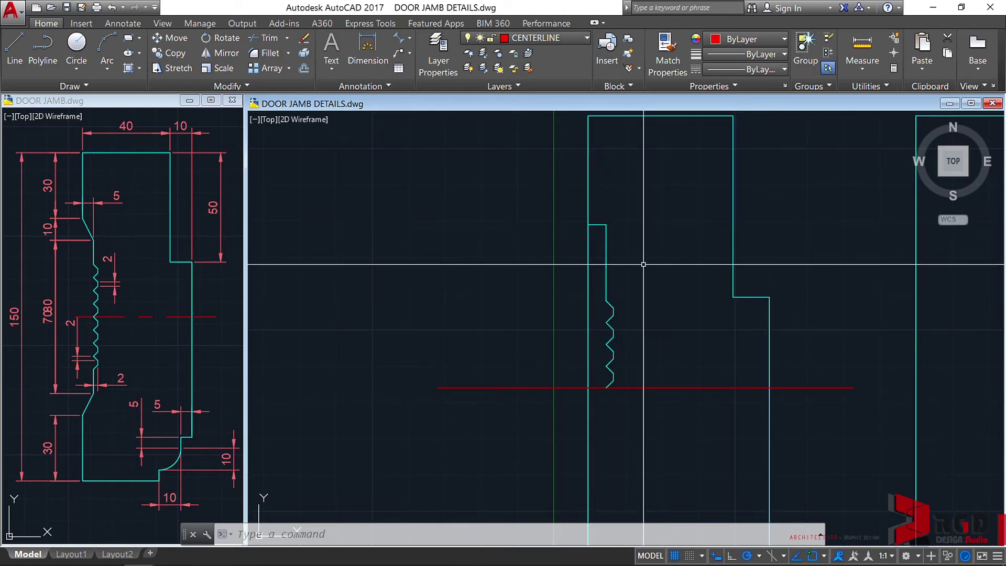
pyautogui.write('CHA')
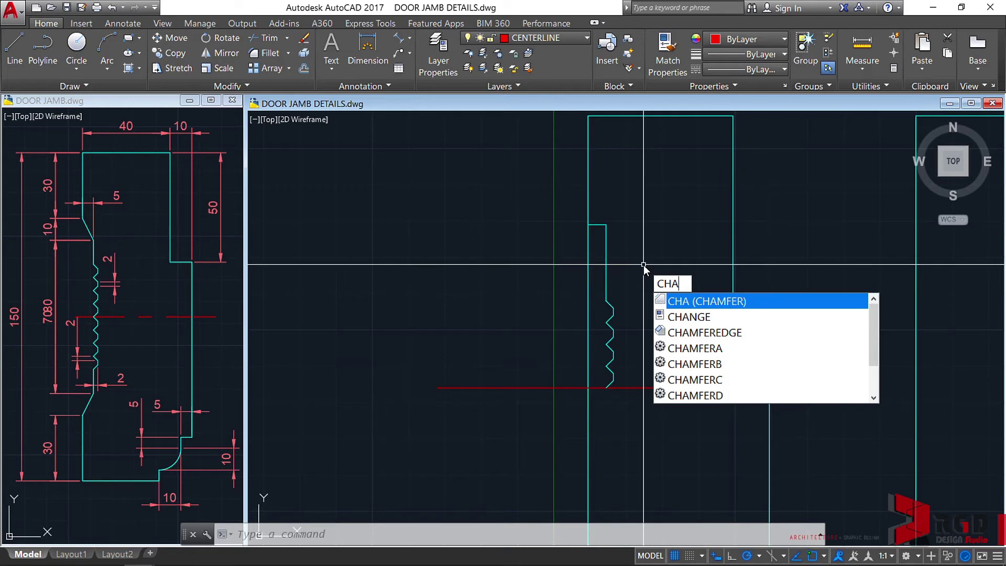
pyautogui.press('Return')
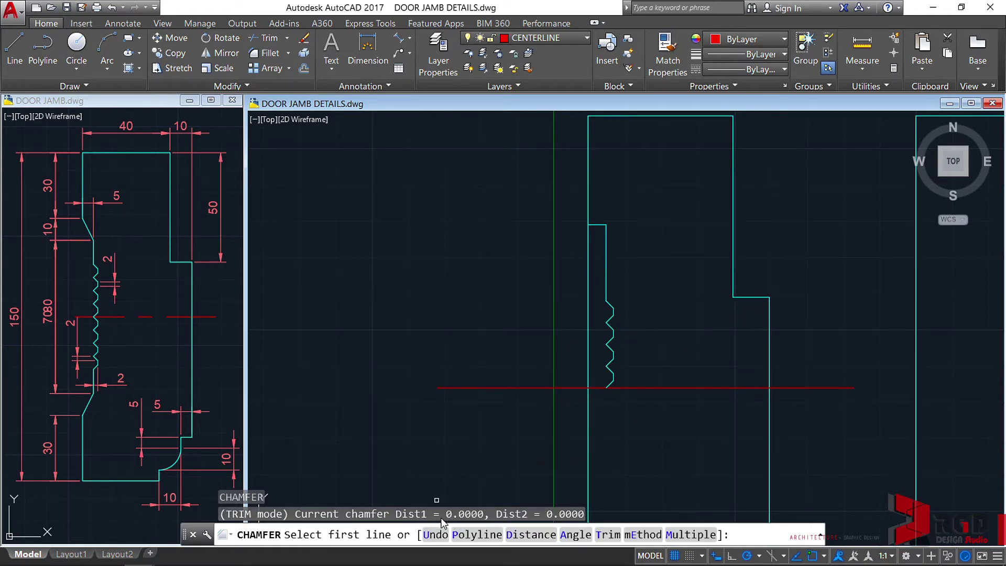
pyautogui.click(530, 534)
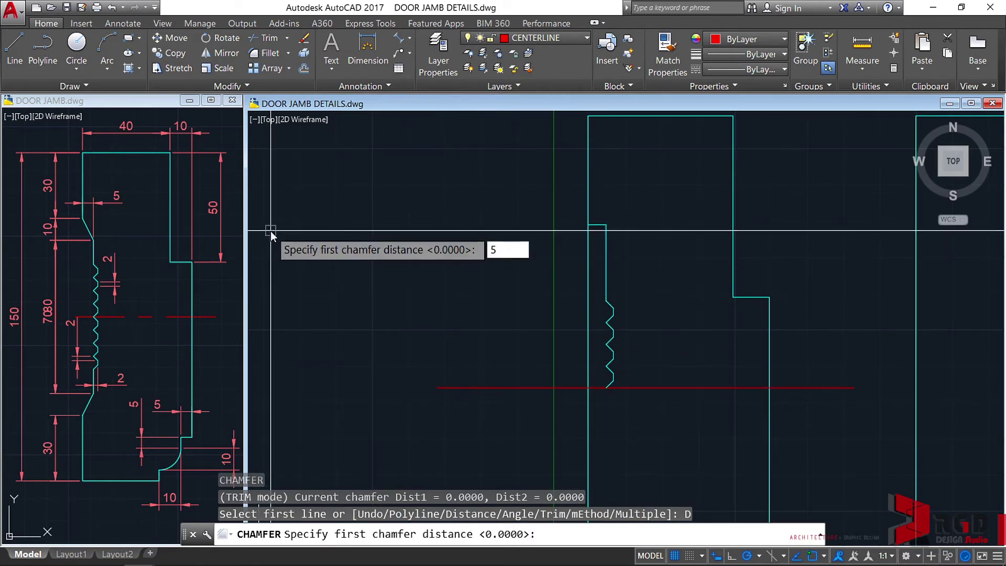
pyautogui.press('Return')
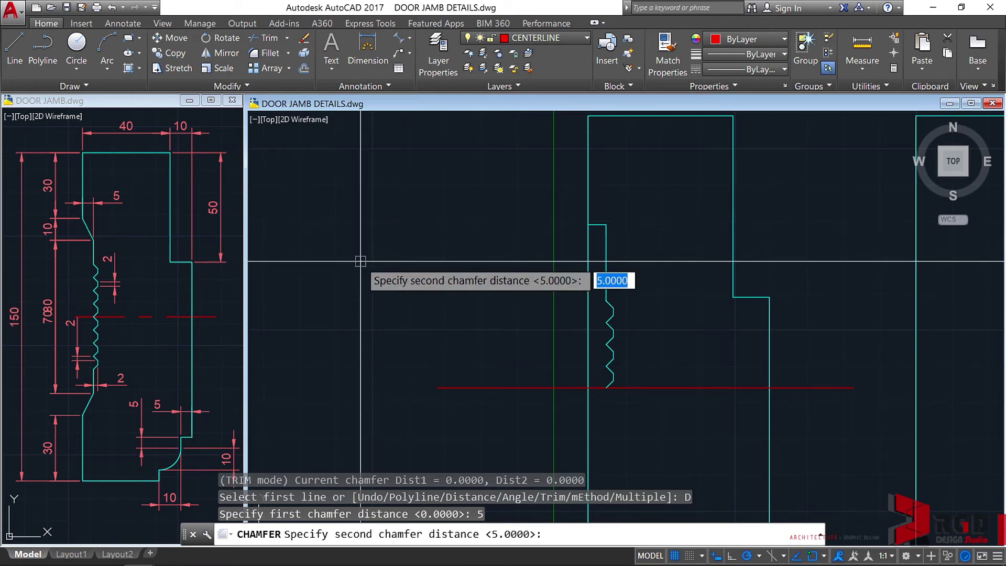
pyautogui.press('Return')
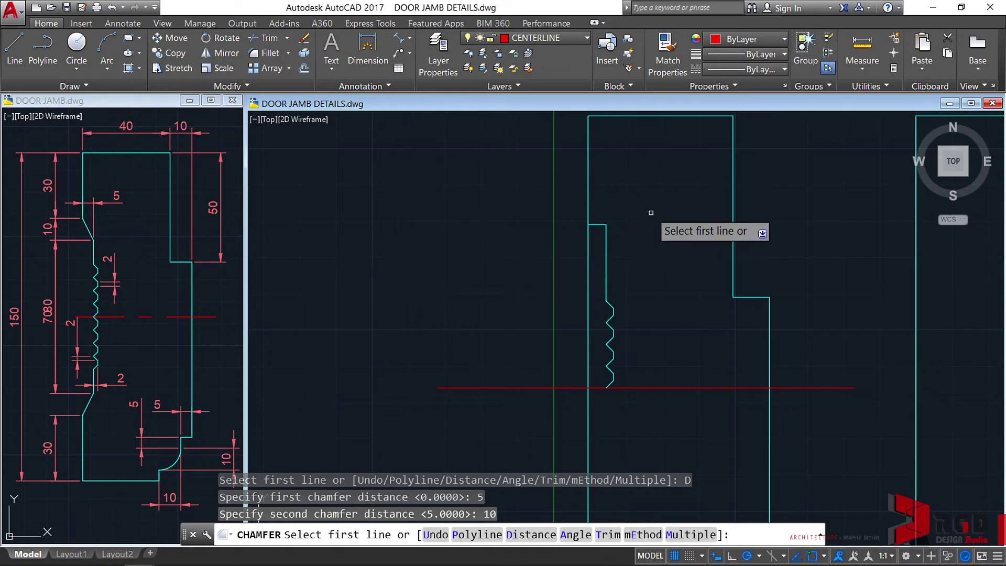
pyautogui.click(592, 224)
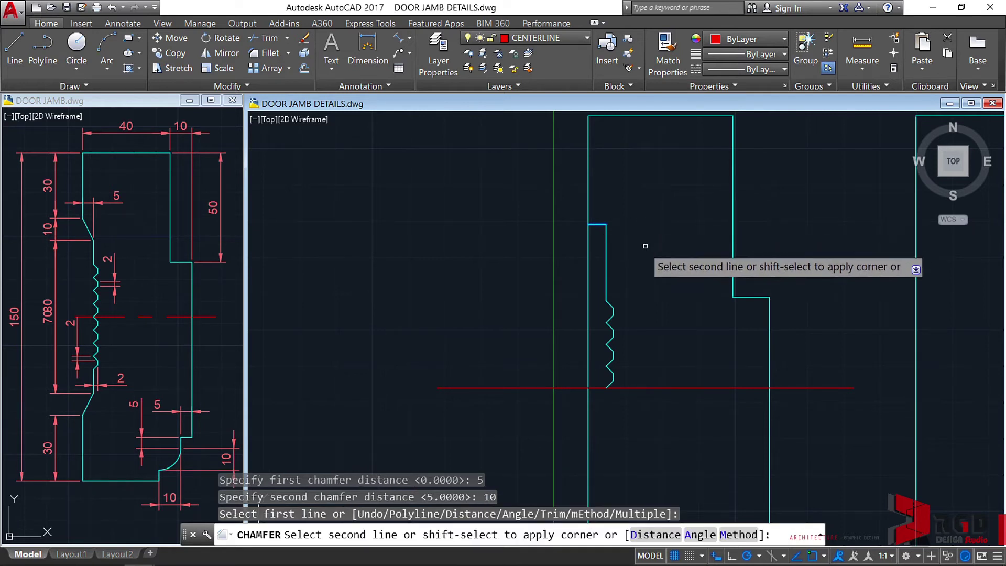
pyautogui.click(606, 277)
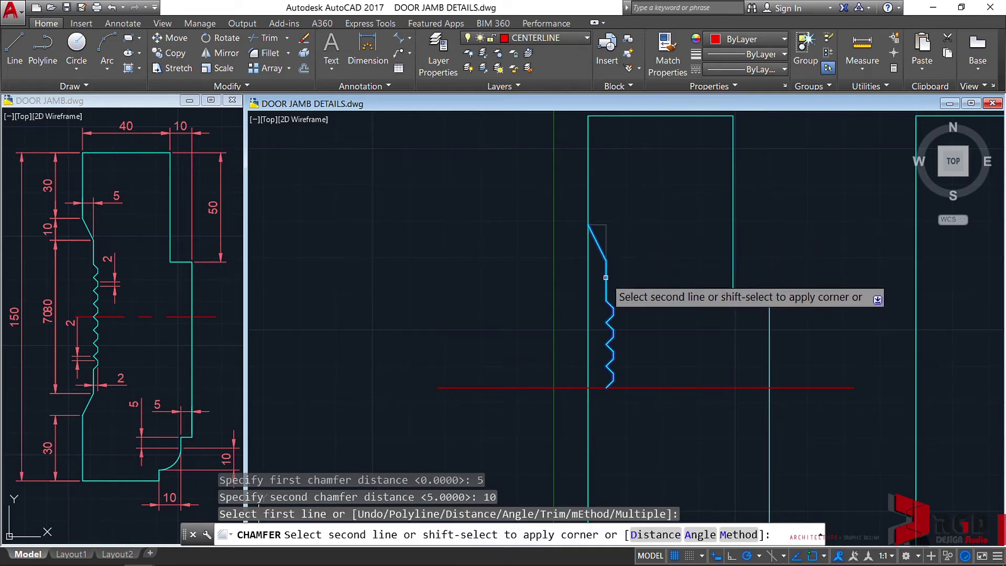
pyautogui.click(606, 277)
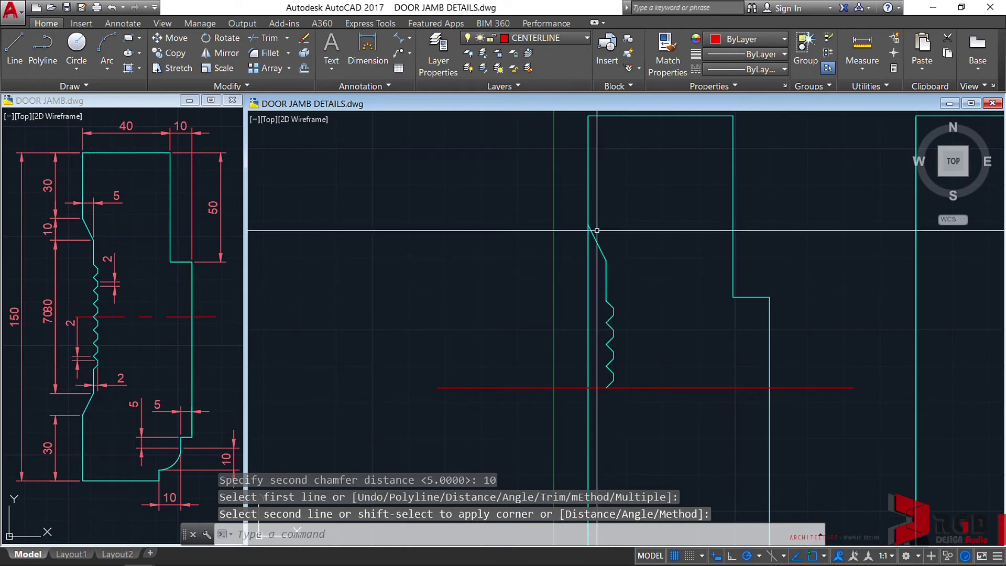
# Step: Mirror the zigzag groove about the red centreline, keeping the original
pyautogui.scroll(-4, 623, 316)
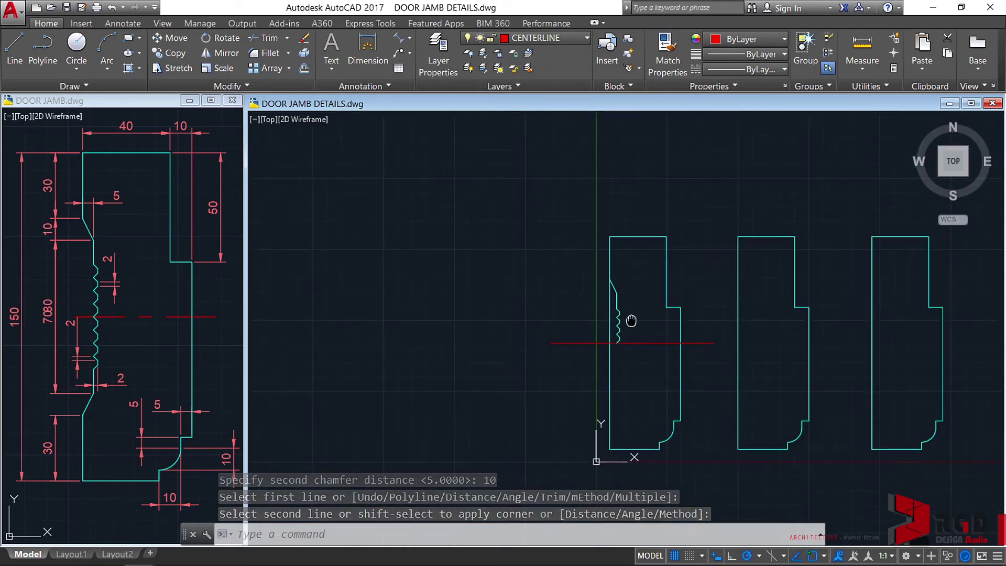
pyautogui.click(623, 301)
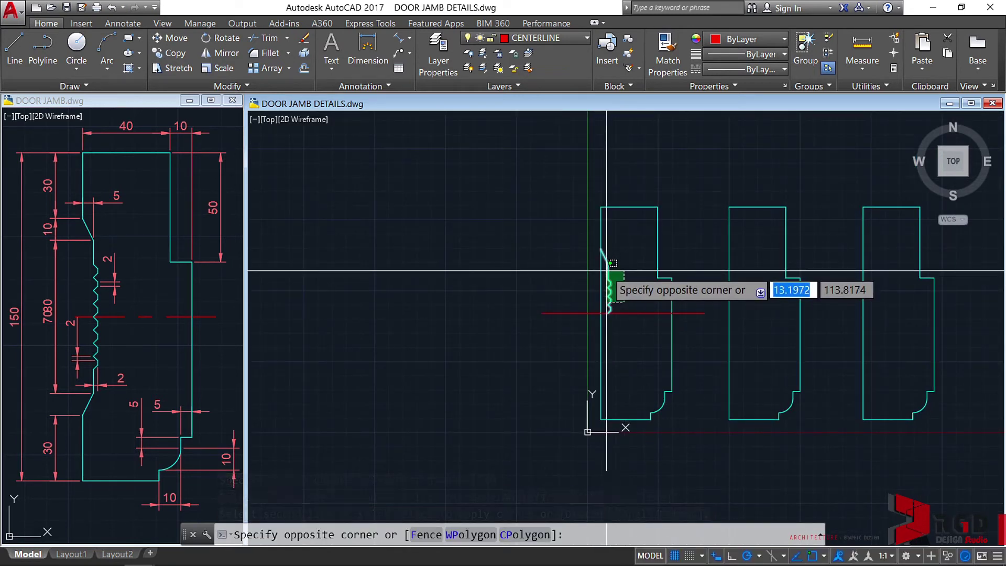
pyautogui.click(603, 271)
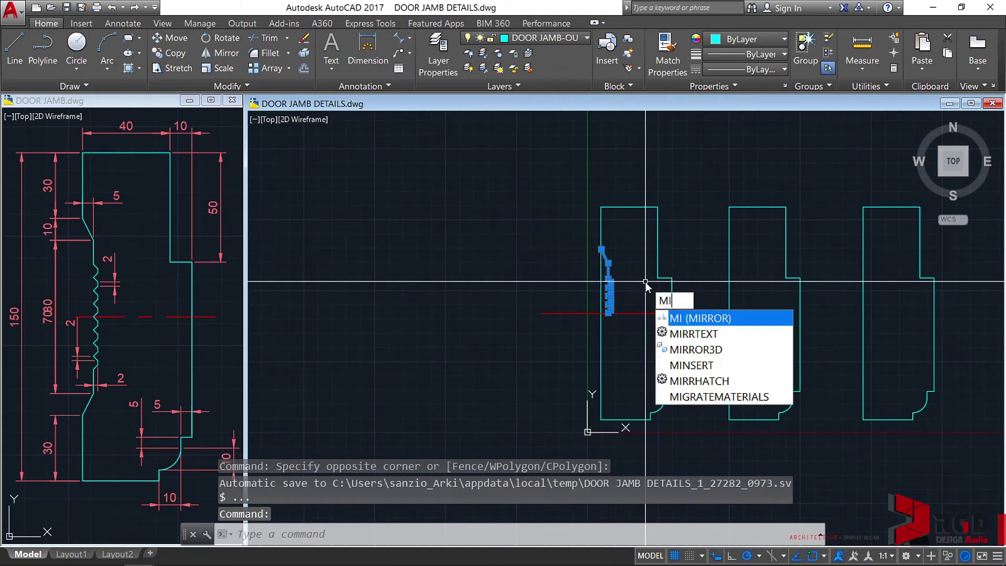
pyautogui.press('Return')
pyautogui.scroll(2, 672, 317)
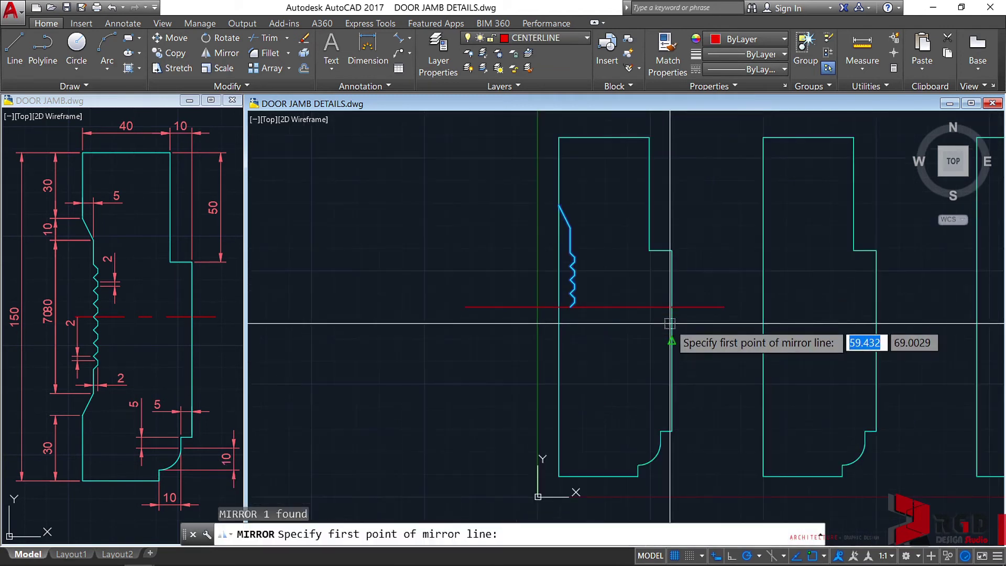
pyautogui.click(724, 307)
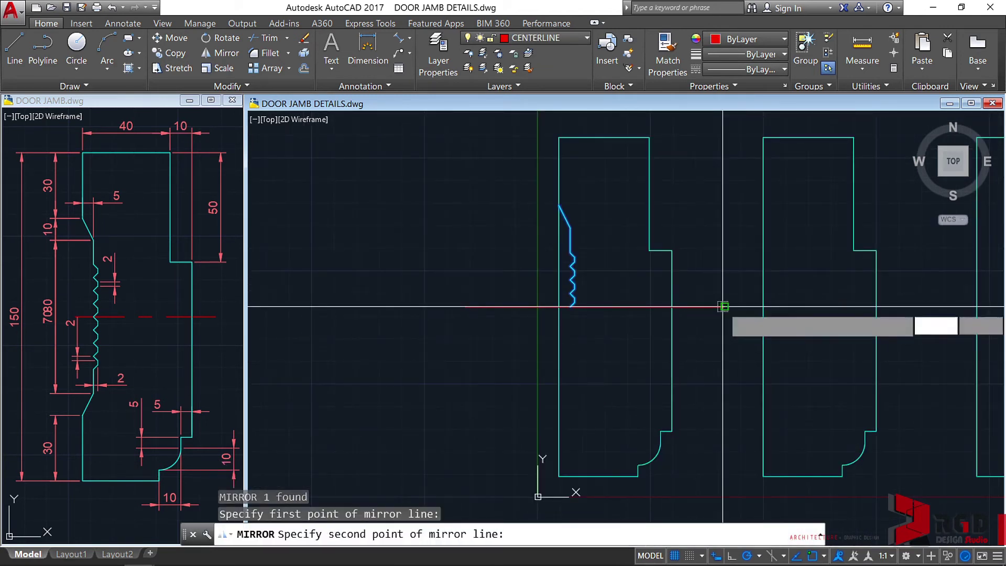
pyautogui.click(465, 306)
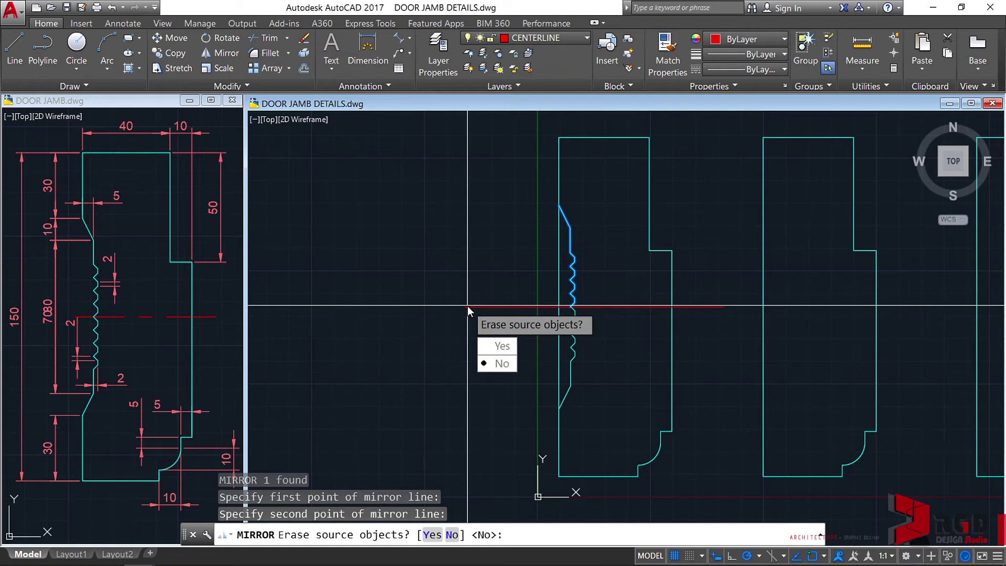
pyautogui.press('Return')
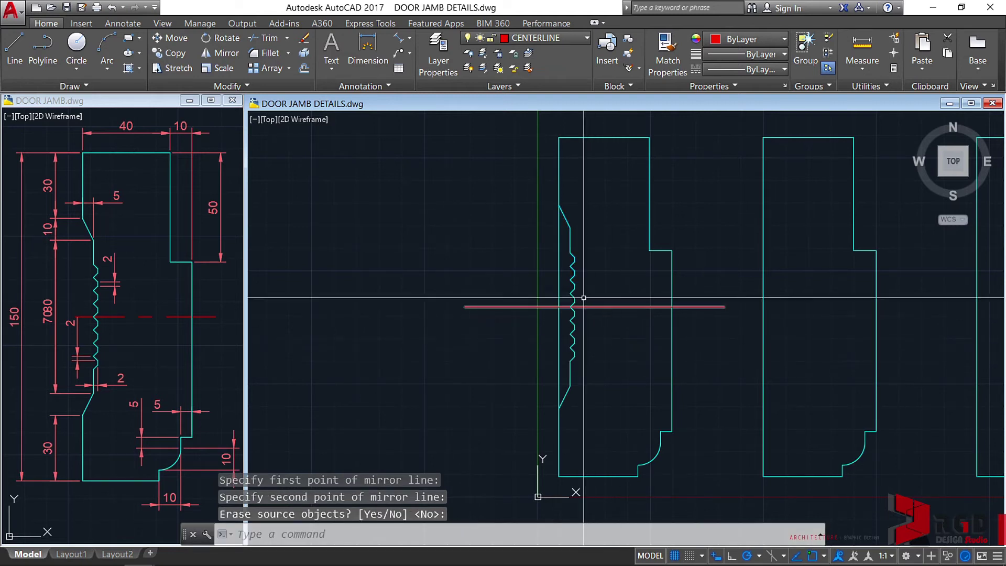
# Step: Join the upper and lower zigzags into one 15-segment polyline
pyautogui.moveTo(612, 350); pyautogui.dragTo(653, 346, button='middle')
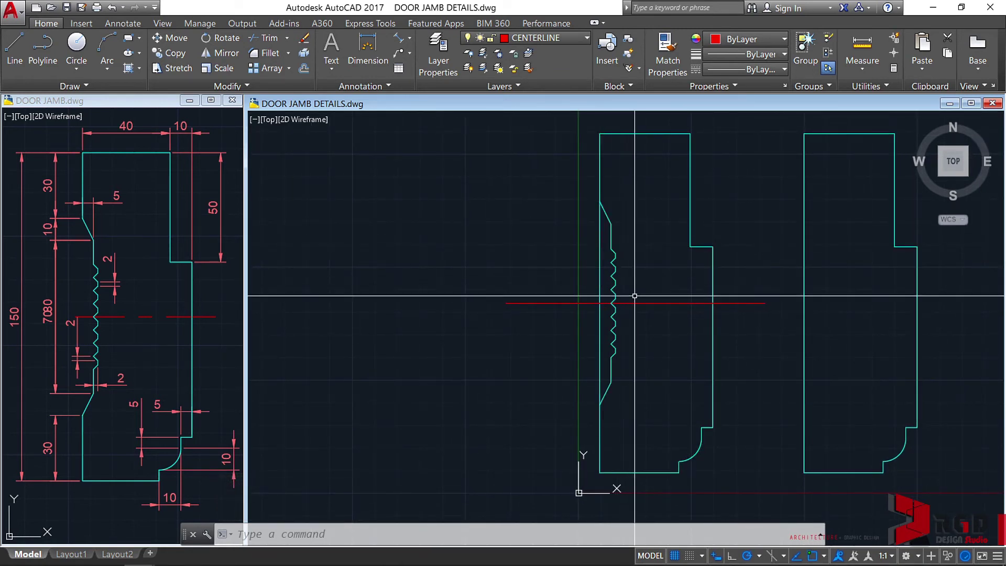
pyautogui.click(614, 292)
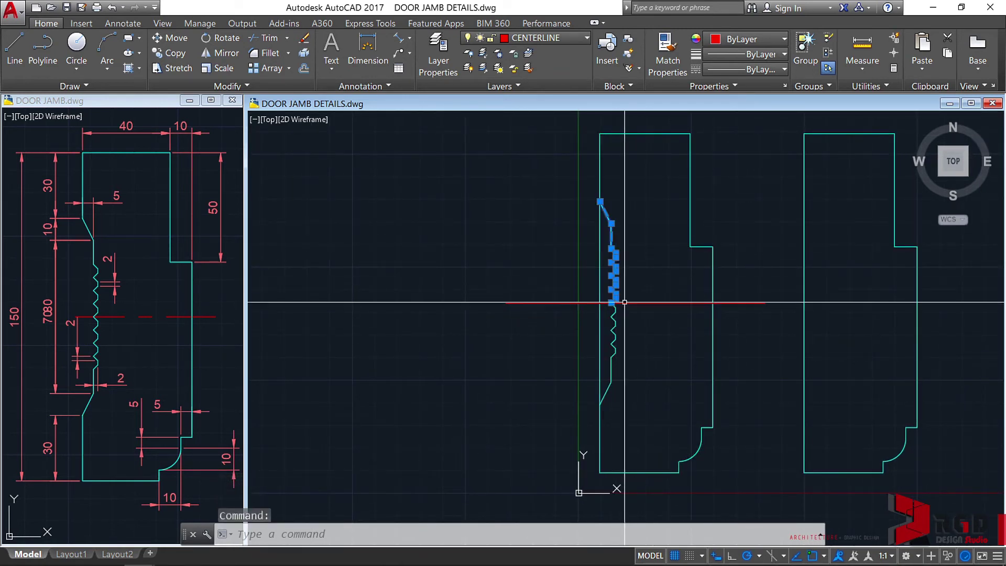
pyautogui.click(617, 338)
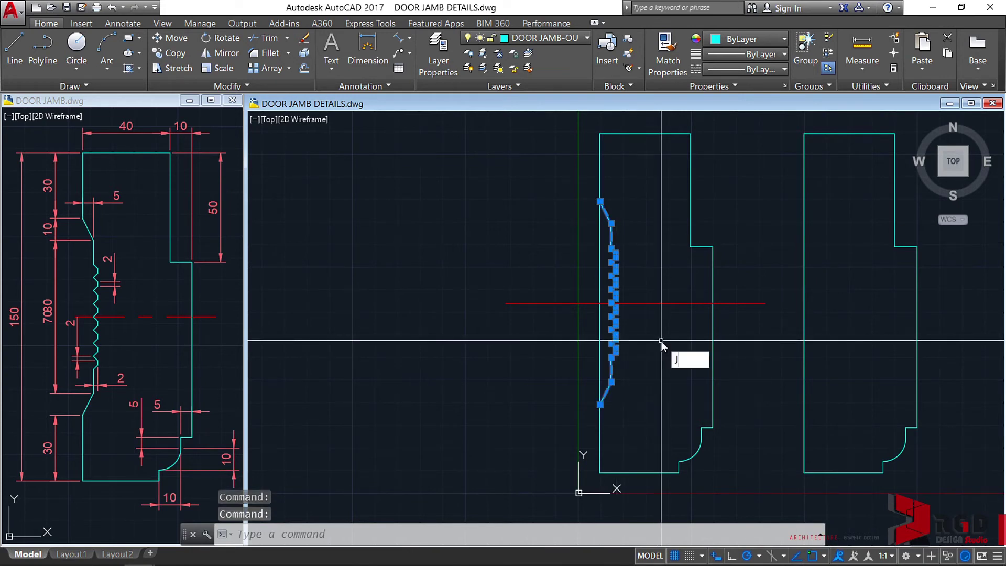
pyautogui.press('Return')
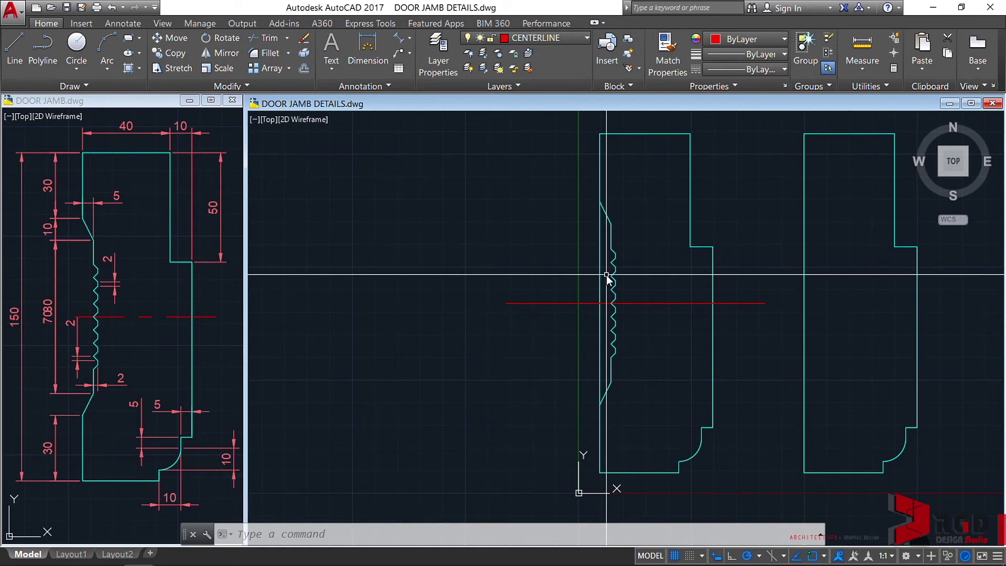
pyautogui.press('Return')
pyautogui.press('Return')
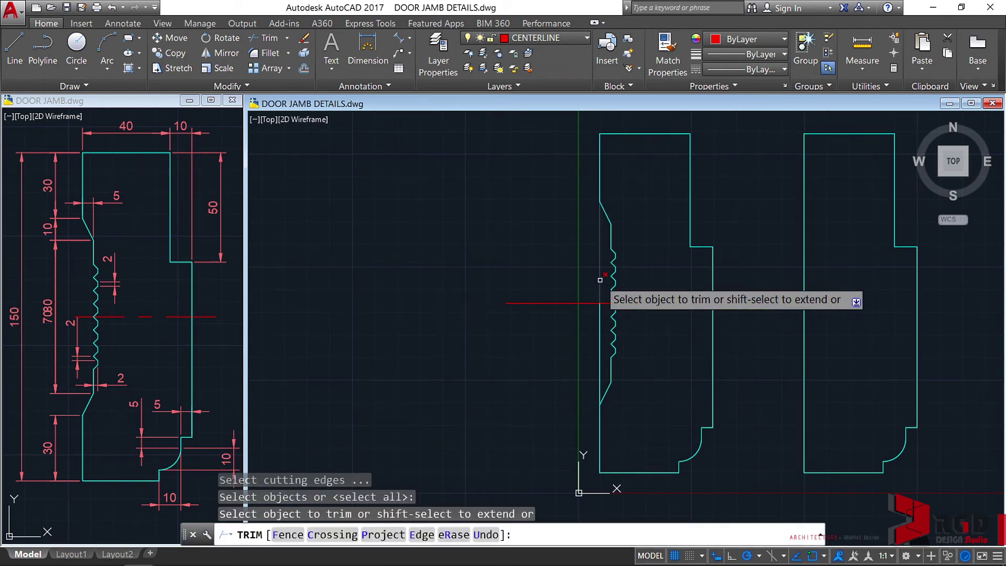
pyautogui.press('Escape')
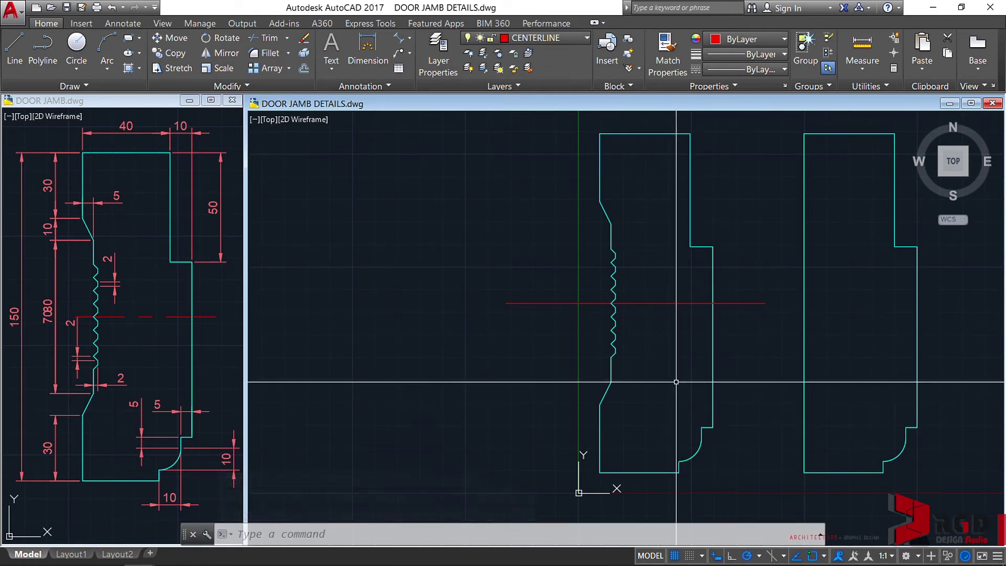
pyautogui.moveTo(700, 377); pyautogui.dragTo(531, 378, button='middle')
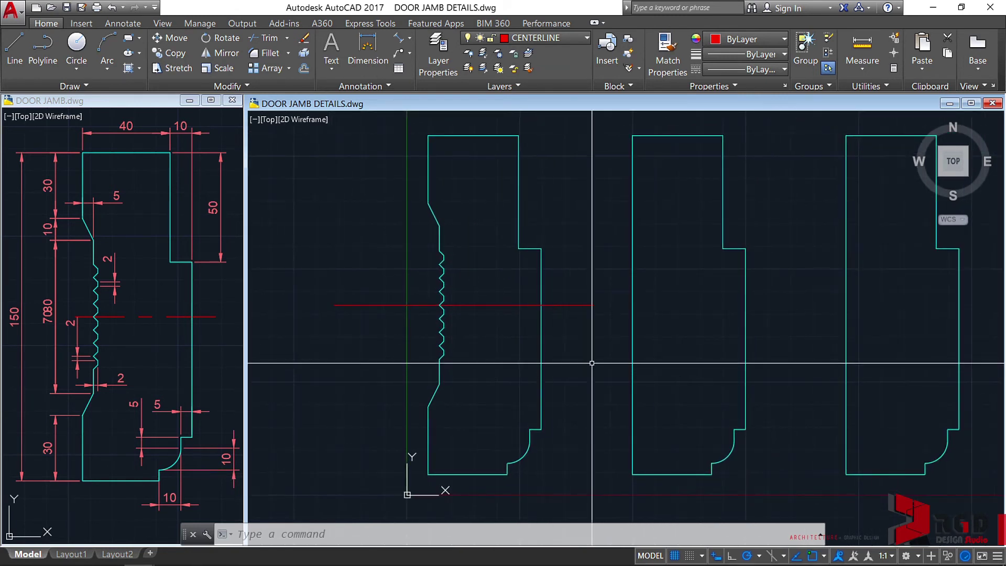
pyautogui.moveTo(688, 356); pyautogui.dragTo(666, 360, button='middle')
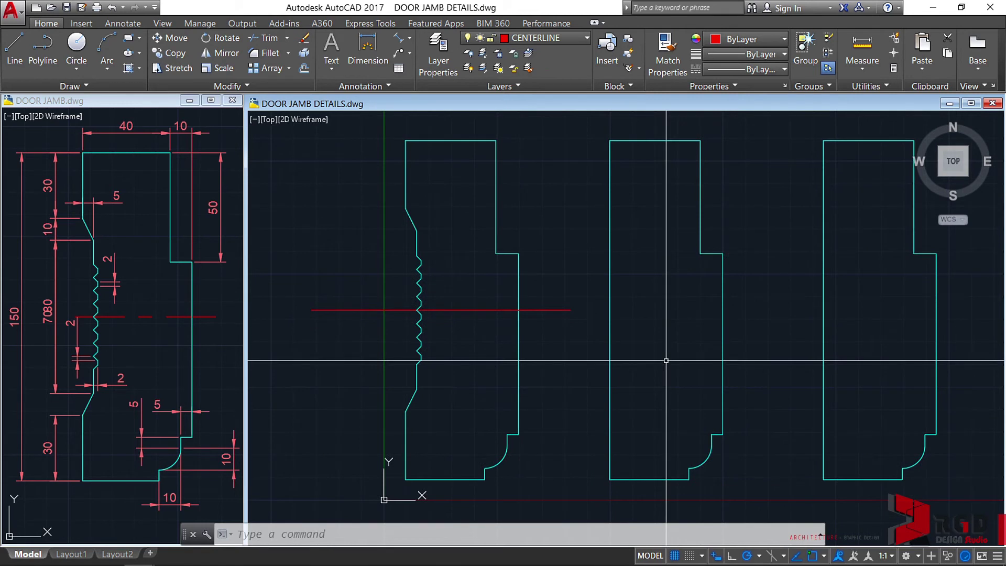
pyautogui.write('CHA')
# Step: Chamfer the middle jamb's top-left corner with length 5 at 45°, then restart CHAMFER
pyautogui.press('Return')
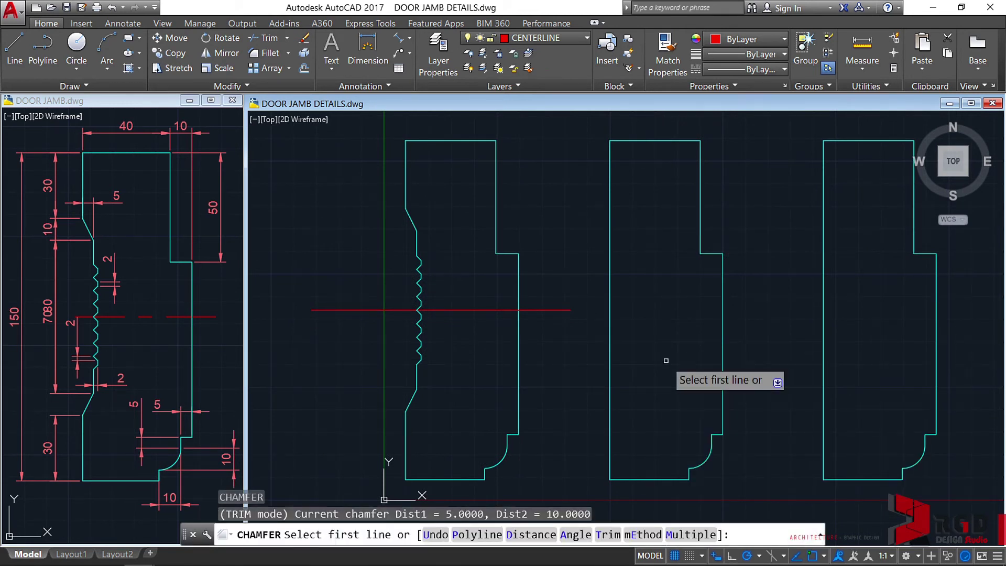
pyautogui.click(579, 540)
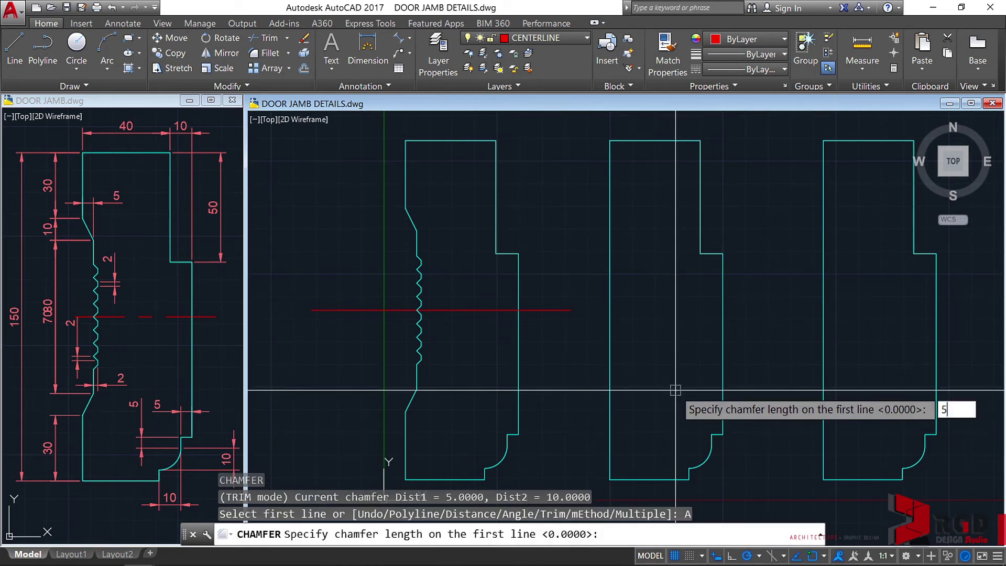
pyautogui.press('Return')
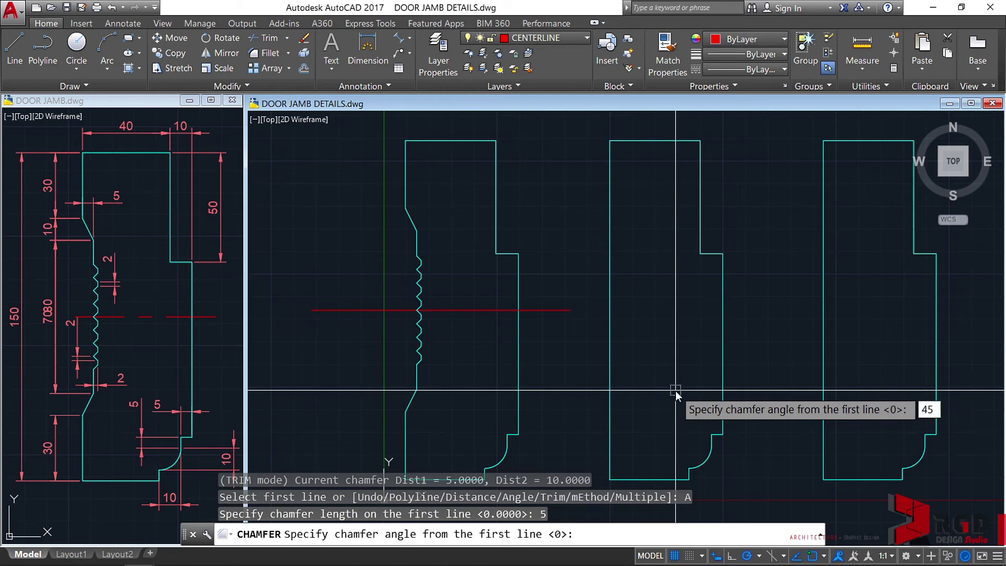
pyautogui.press('Return')
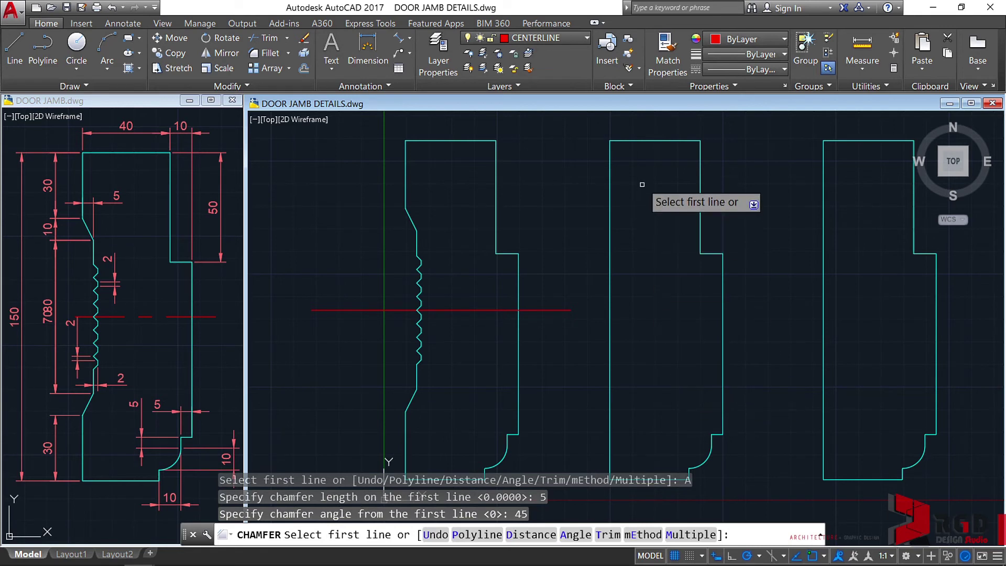
pyautogui.click(629, 140)
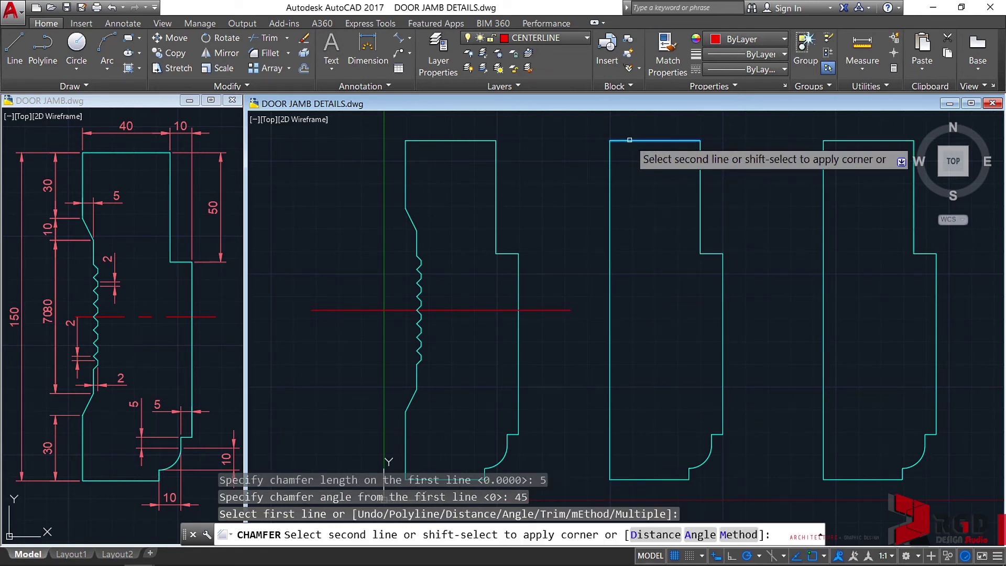
pyautogui.click(612, 173)
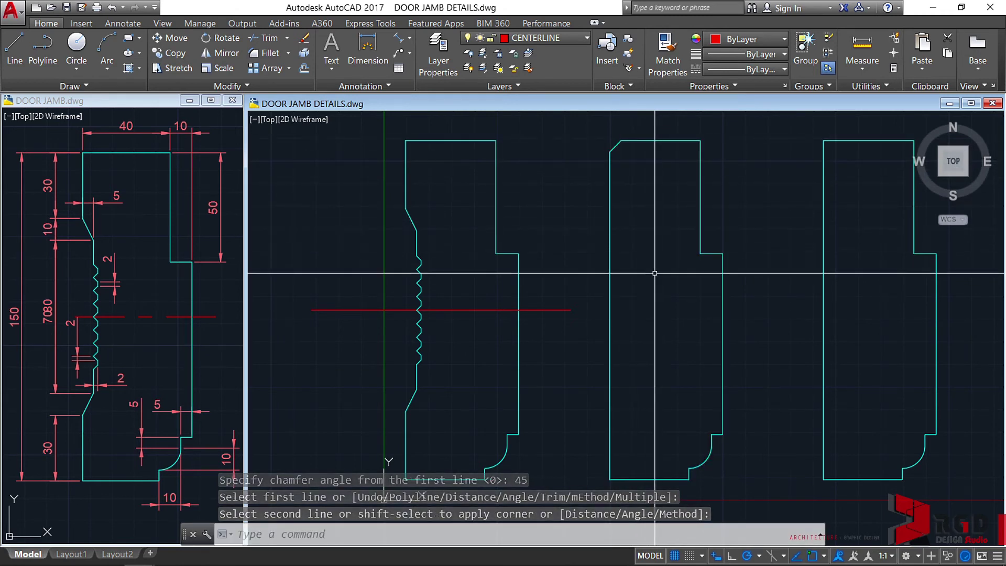
pyautogui.write('CHA')
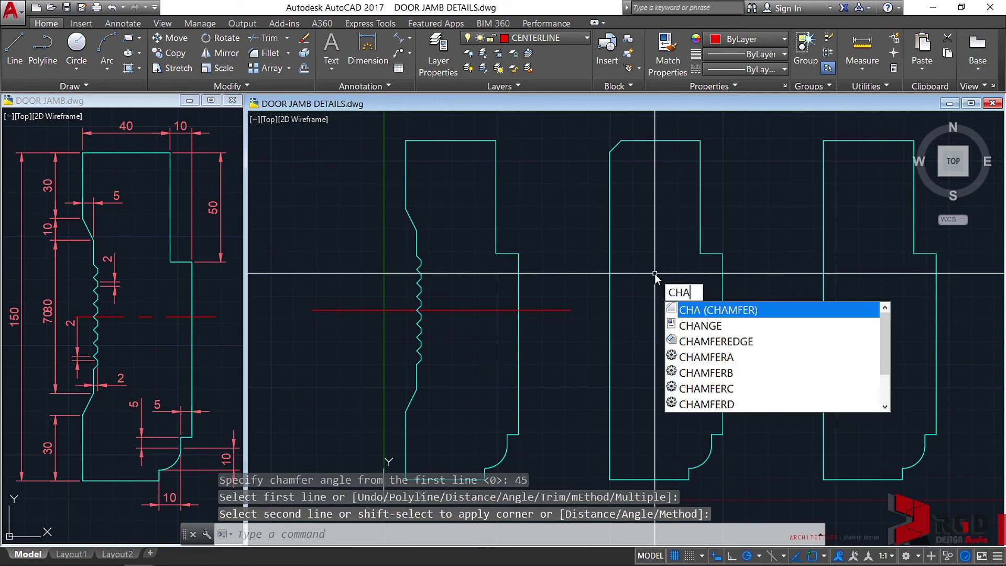
pyautogui.press('Return')
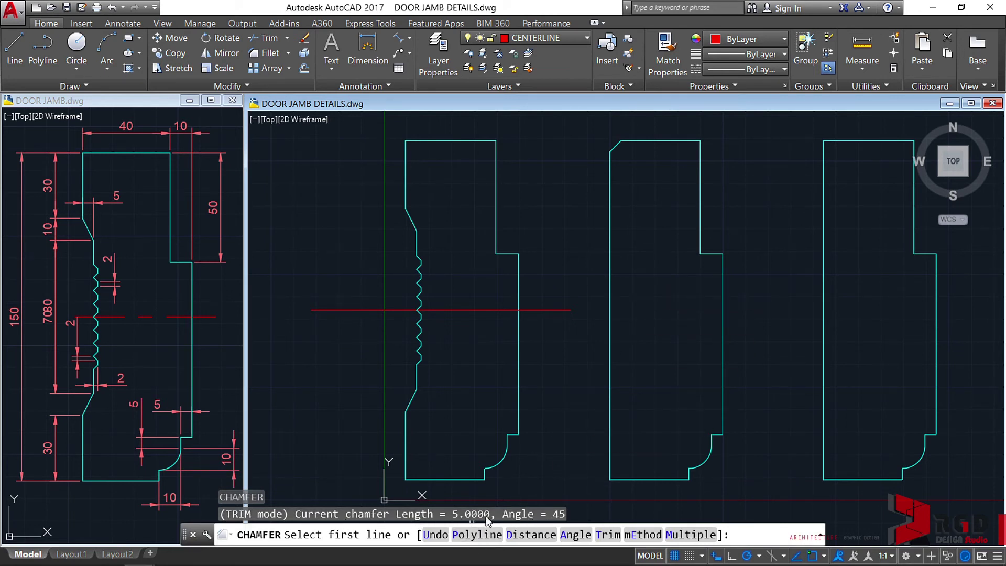
# Step: Chamfer every corner of the third jamb copy using the Polyline option
pyautogui.click(470, 535)
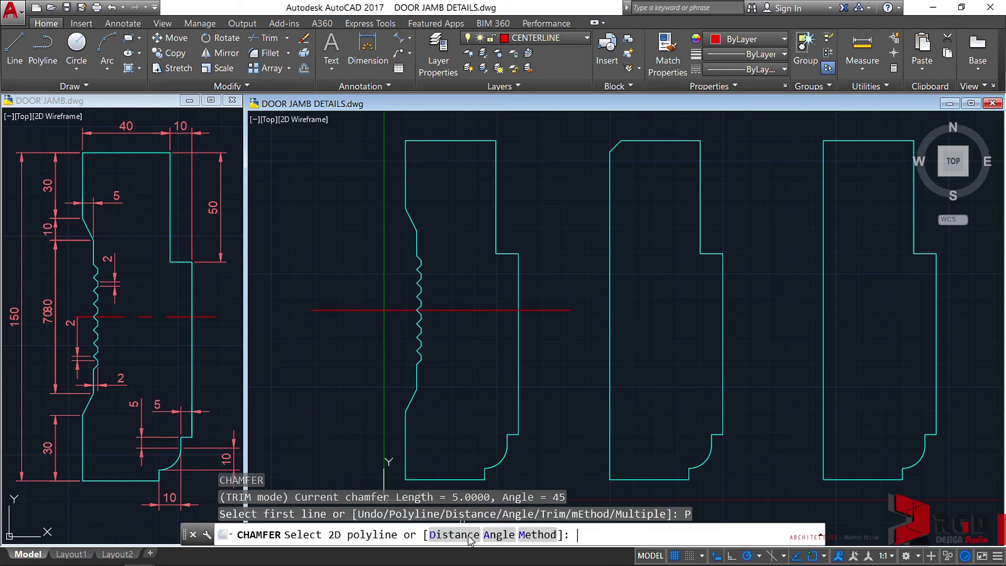
pyautogui.click(823, 372)
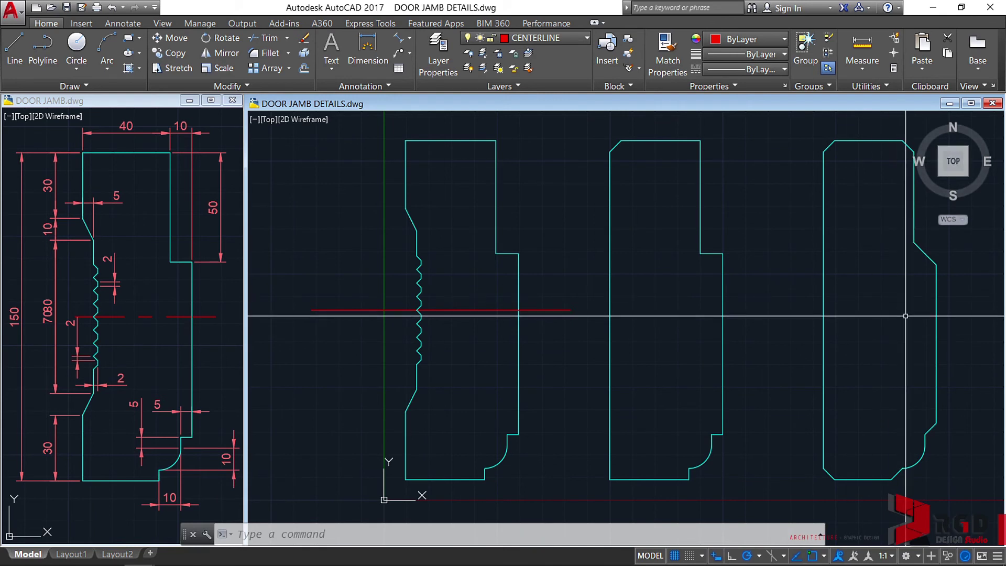
pyautogui.moveTo(898, 315); pyautogui.dragTo(859, 317, button='middle')
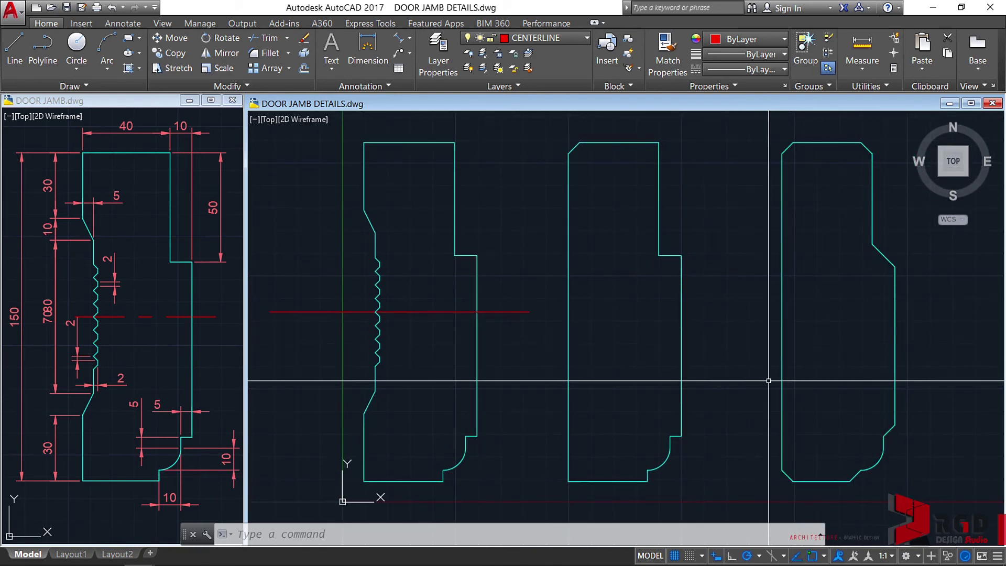
# Step: Open the Layer Properties Manager with LA to list the drawing's five layers
pyautogui.moveTo(445, 302); pyautogui.dragTo(523, 307, button='middle')
pyautogui.click(521, 300)
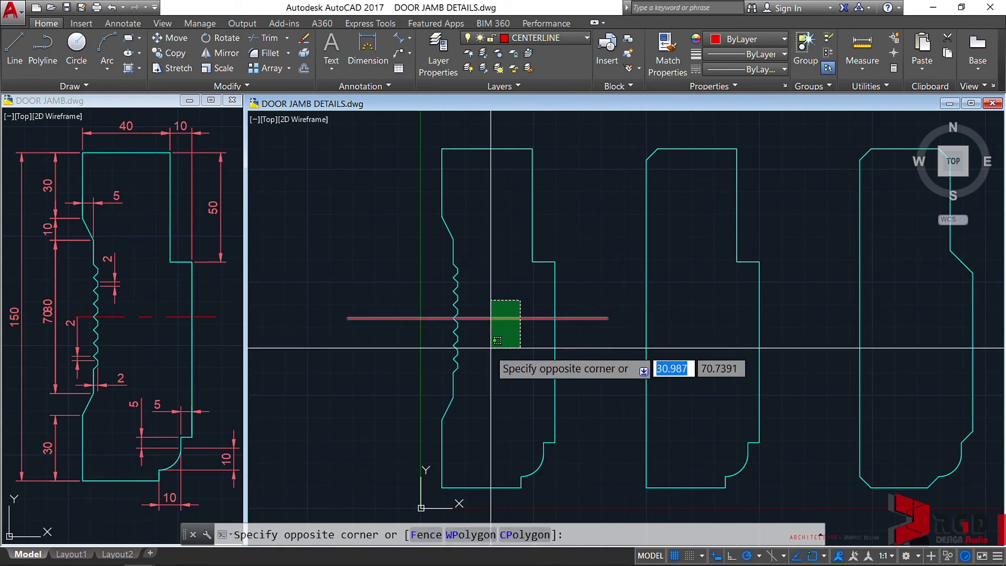
pyautogui.click(495, 347)
pyautogui.press('Escape')
pyautogui.write('L')
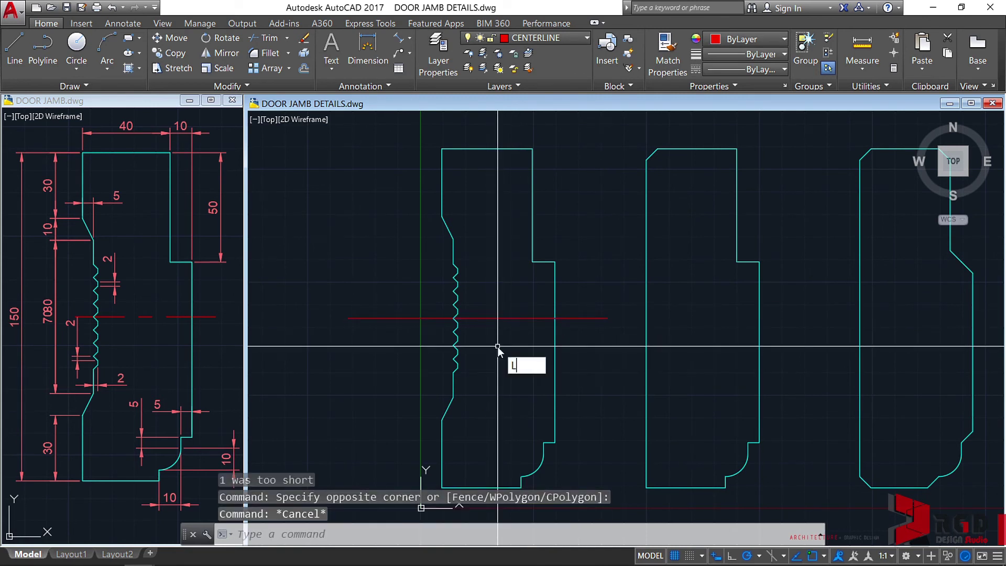
pyautogui.write('A')
pyautogui.press('Return')
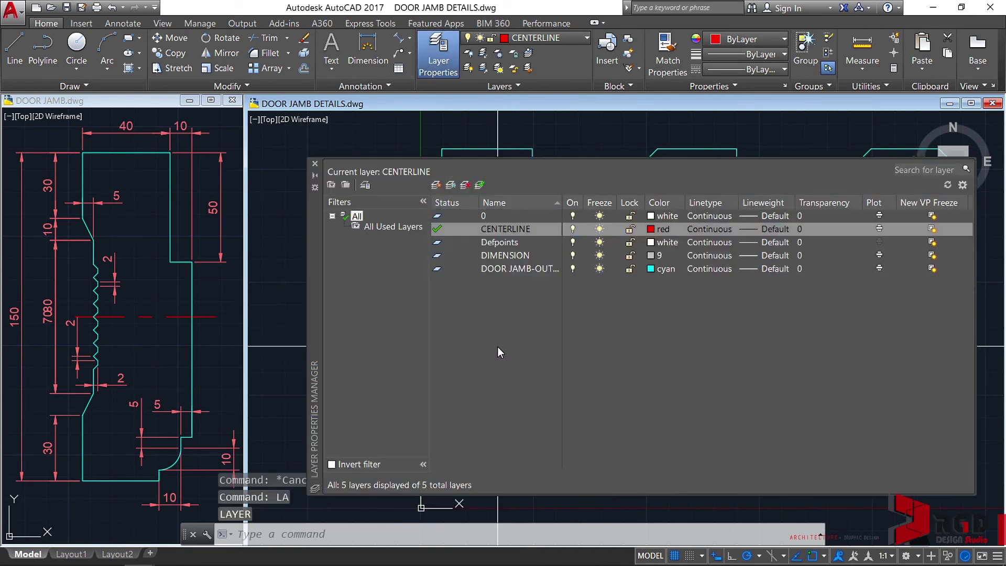
# Step: Load the CENTER linetype, assign it to the CENTERLINE layer, and close the palette
pyautogui.click(713, 231)
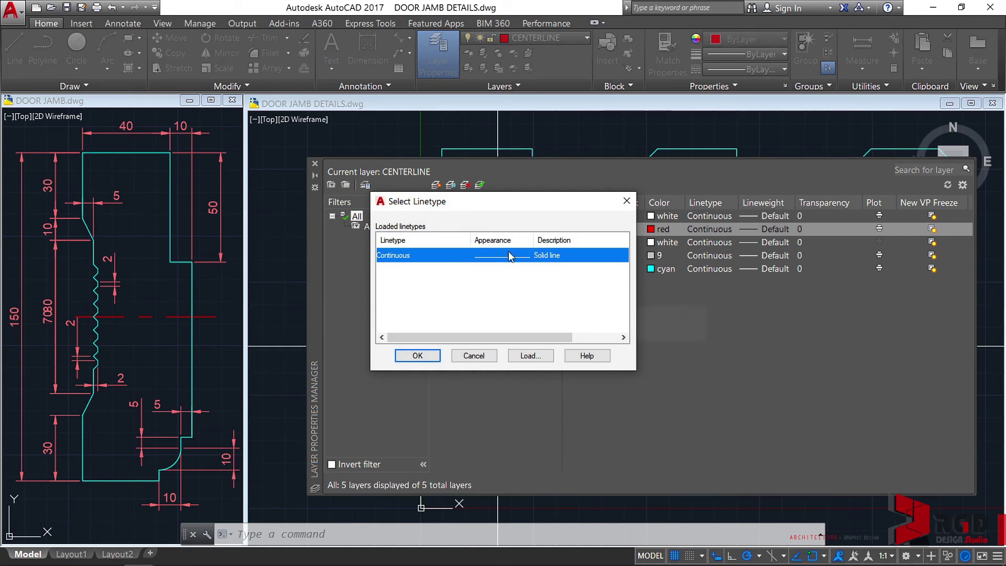
pyautogui.click(531, 360)
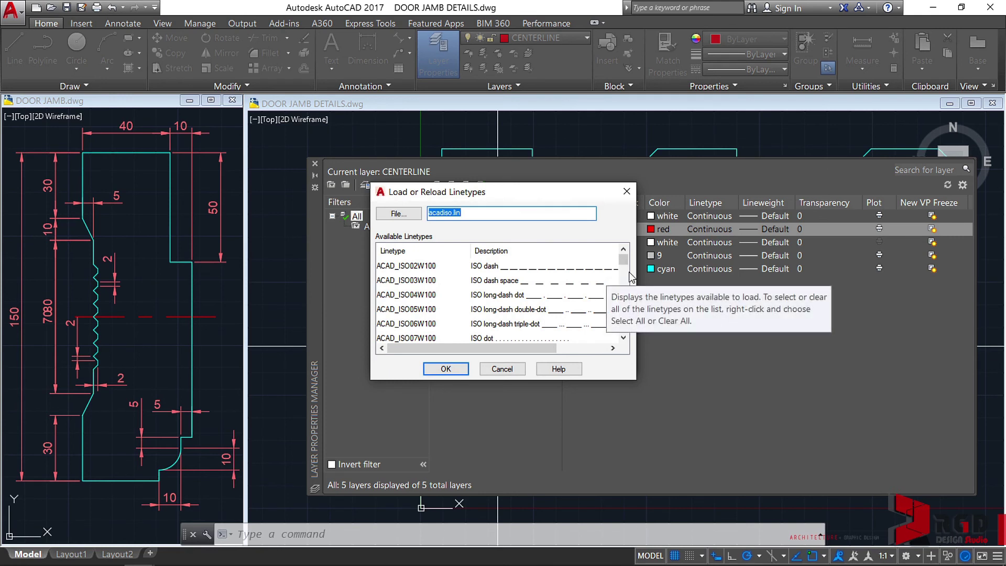
pyautogui.moveTo(625, 265); pyautogui.dragTo(623, 282)
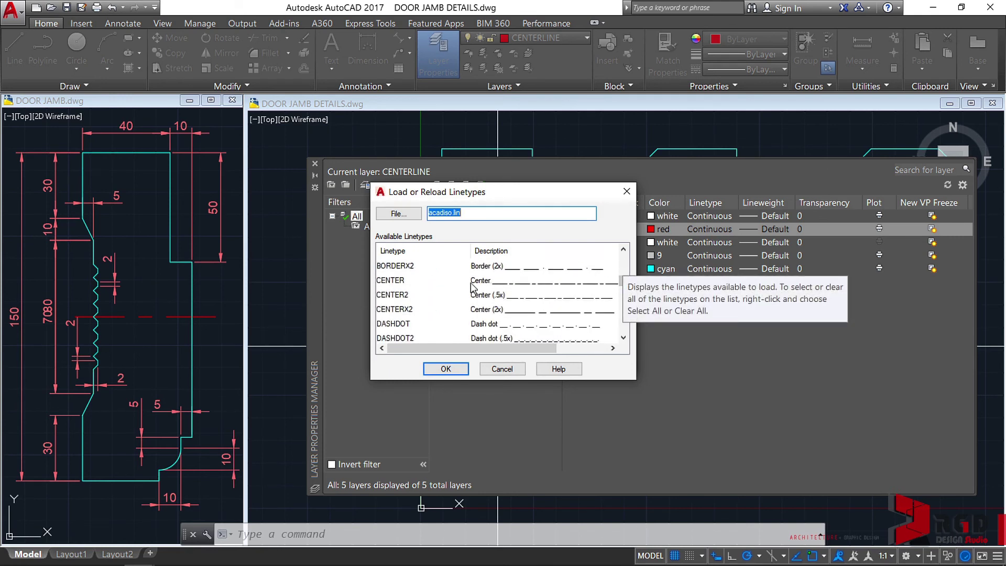
pyautogui.click(511, 283)
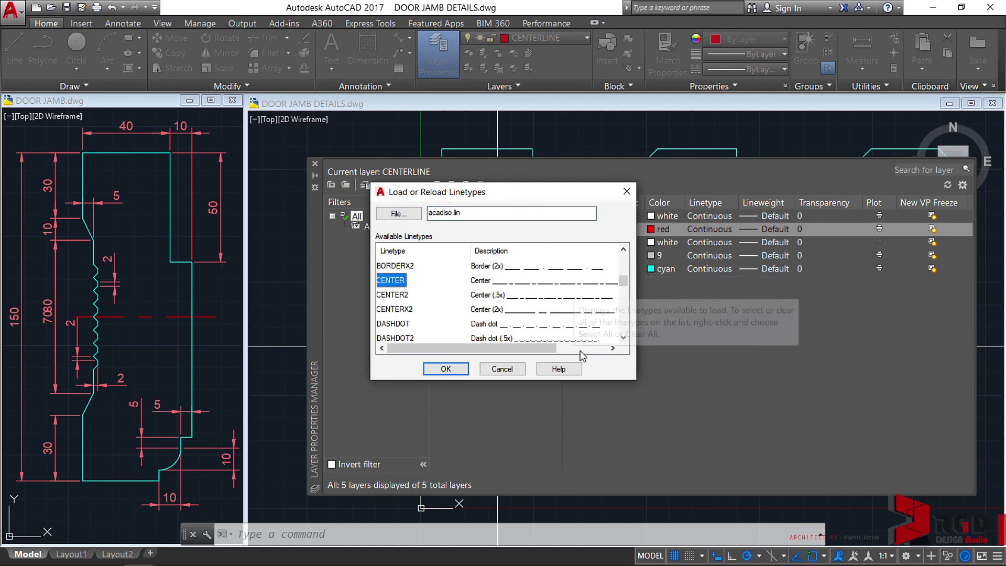
pyautogui.click(446, 369)
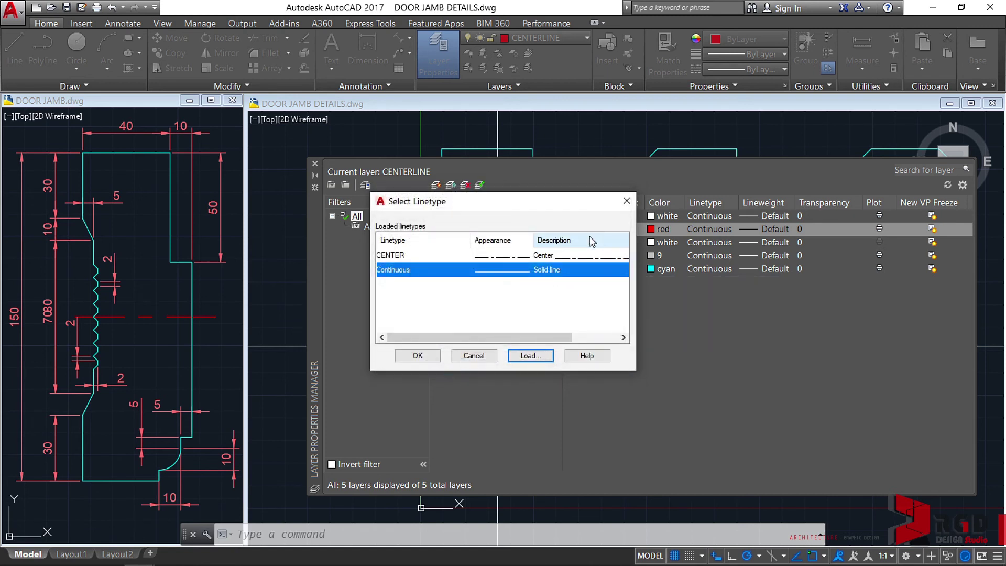
pyautogui.click(394, 255)
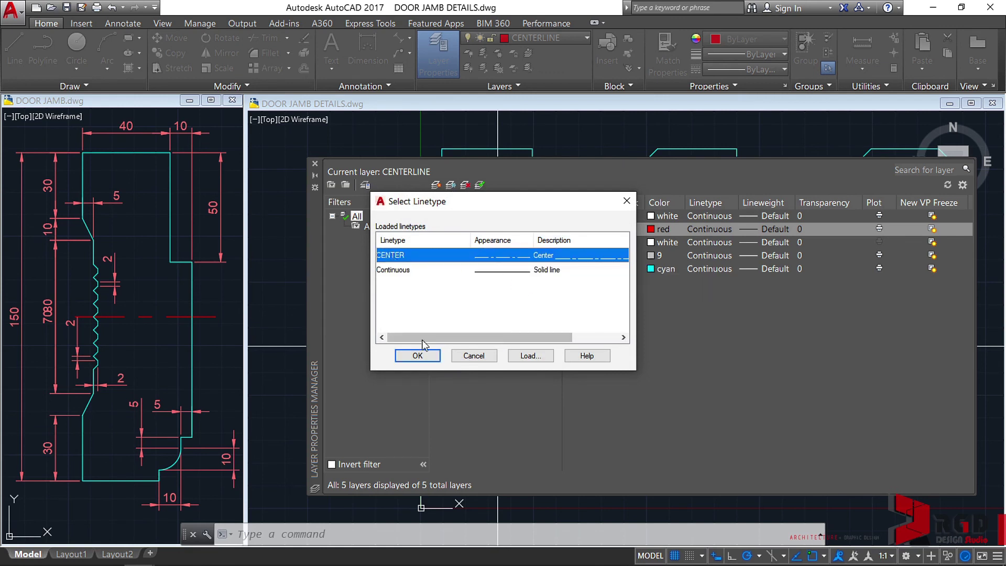
pyautogui.click(417, 357)
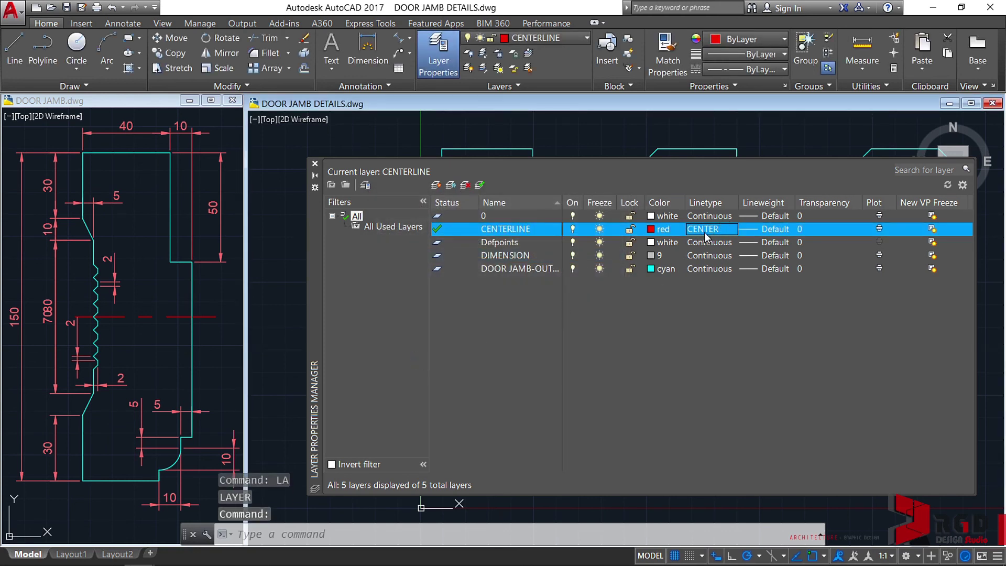
pyautogui.click(316, 165)
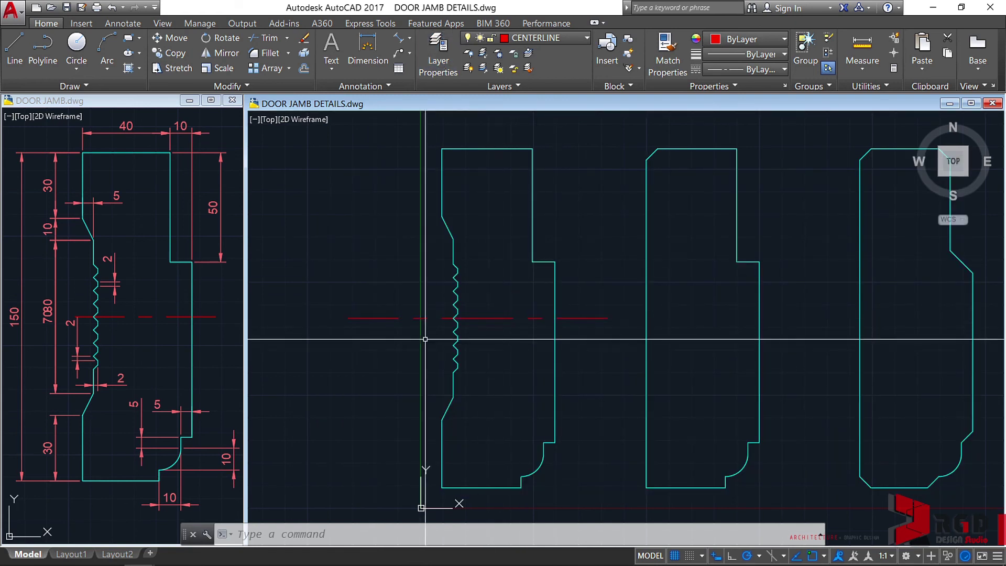
# Step: Draw a temporary vertical line across the centreline just left of the profile
pyautogui.click(374, 336)
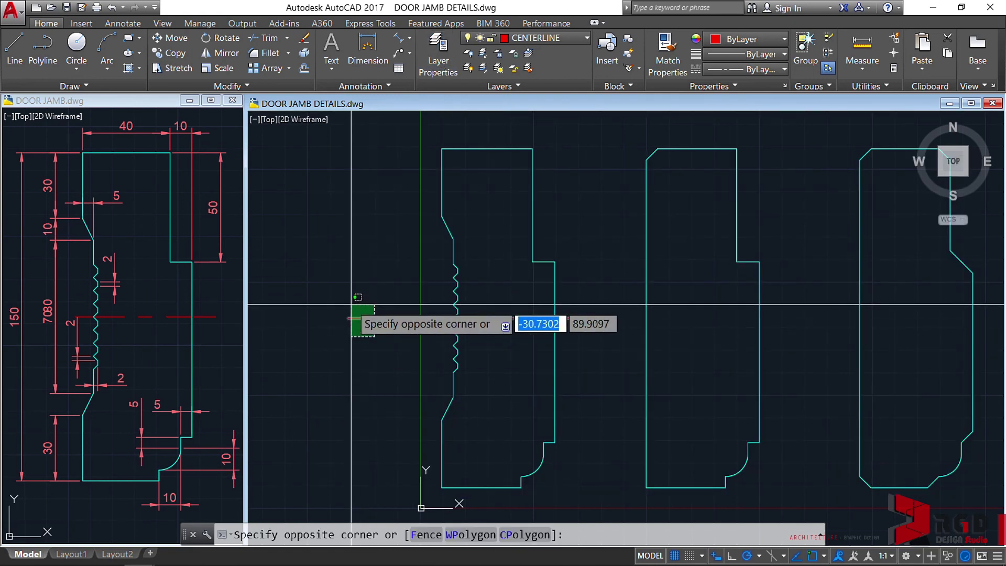
pyautogui.press('Escape')
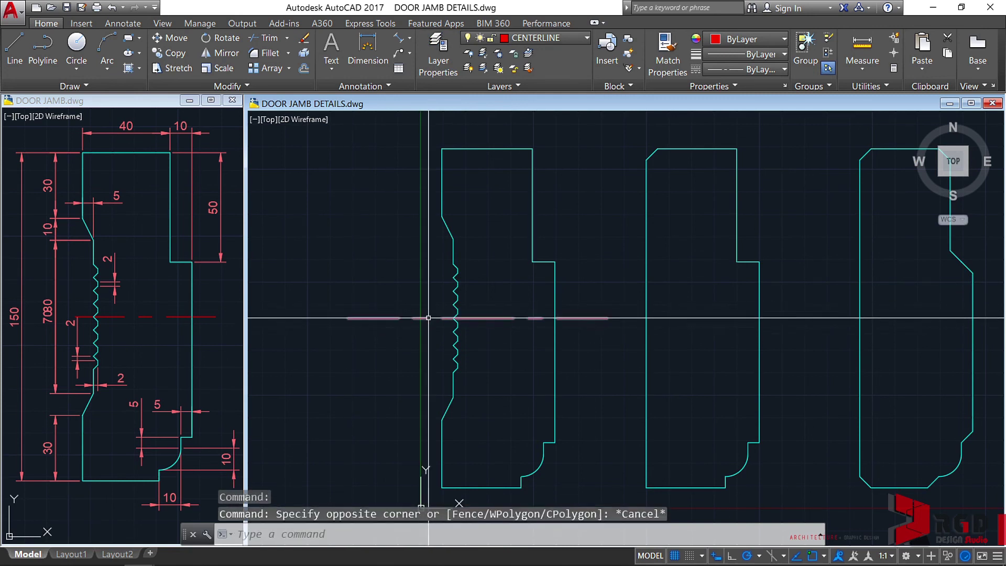
pyautogui.press('Escape')
pyautogui.press('Escape')
pyautogui.write('L')
pyautogui.press('Return')
pyautogui.scroll(2, 438, 321)
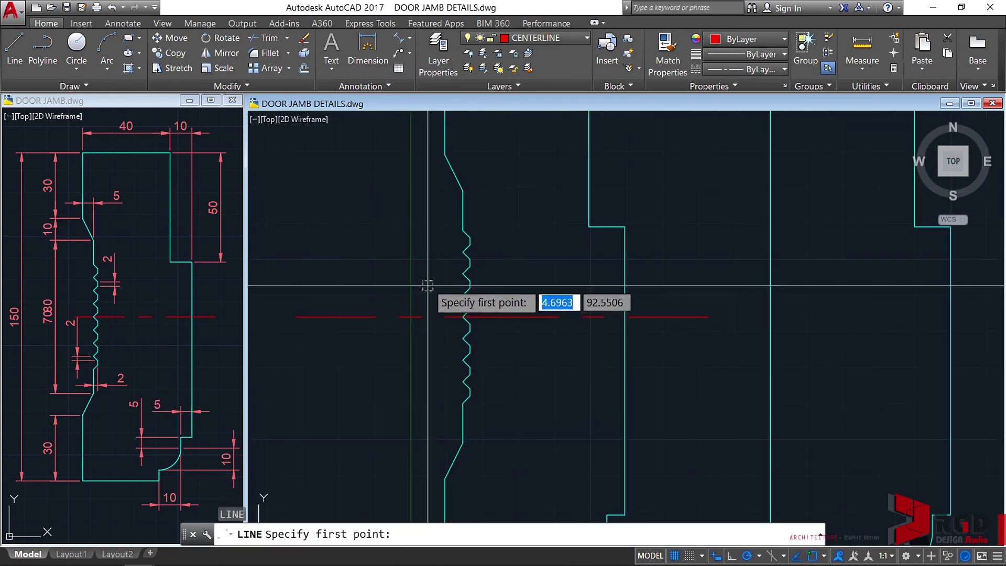
pyautogui.click(396, 281)
pyautogui.click(427, 374)
pyautogui.press('Escape')
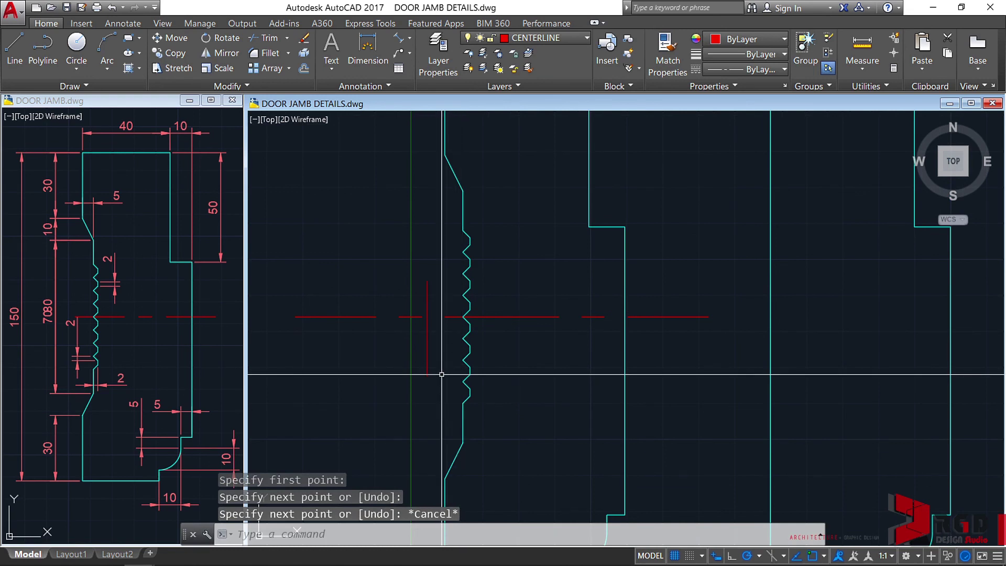
# Step: Trim the centreline's left part using the vertical line as cutting edge
pyautogui.write('TR')
pyautogui.press('Return')
pyautogui.click(432, 347)
pyautogui.click(423, 350)
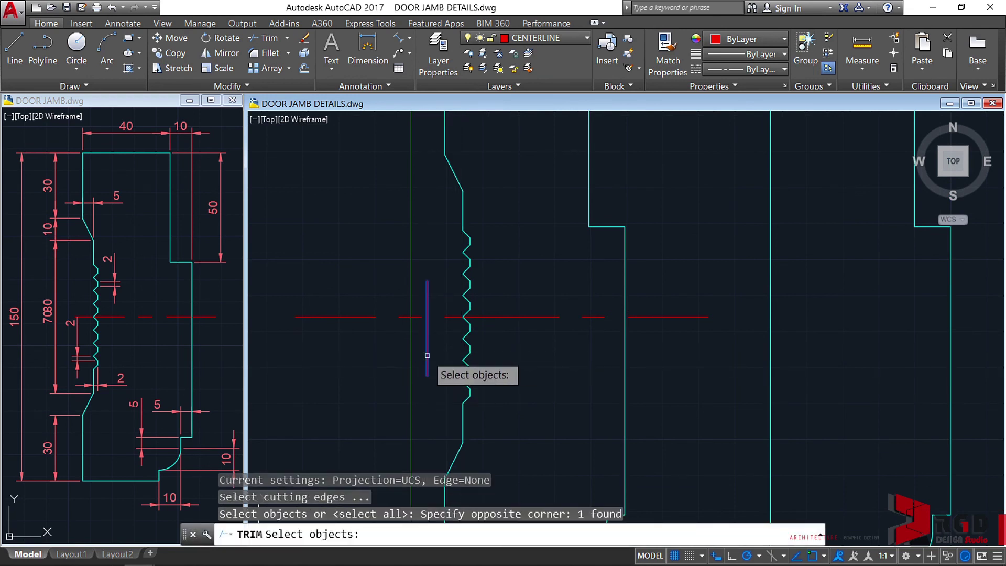
pyautogui.press('Return')
pyautogui.click(345, 316)
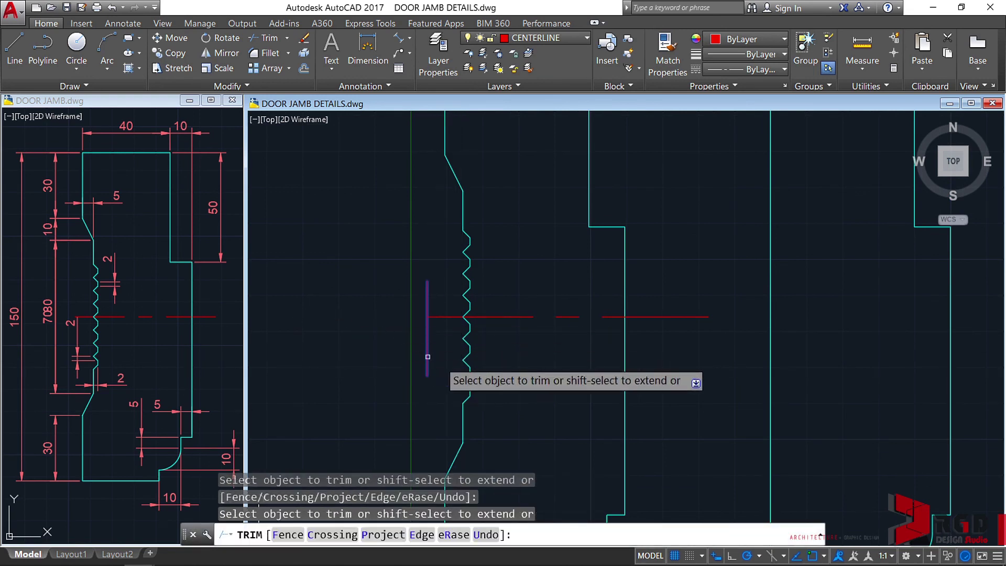
pyautogui.press('Escape')
# Step: Erase the vertical helper line and select the red centreline
pyautogui.click(501, 362)
pyautogui.click(417, 361)
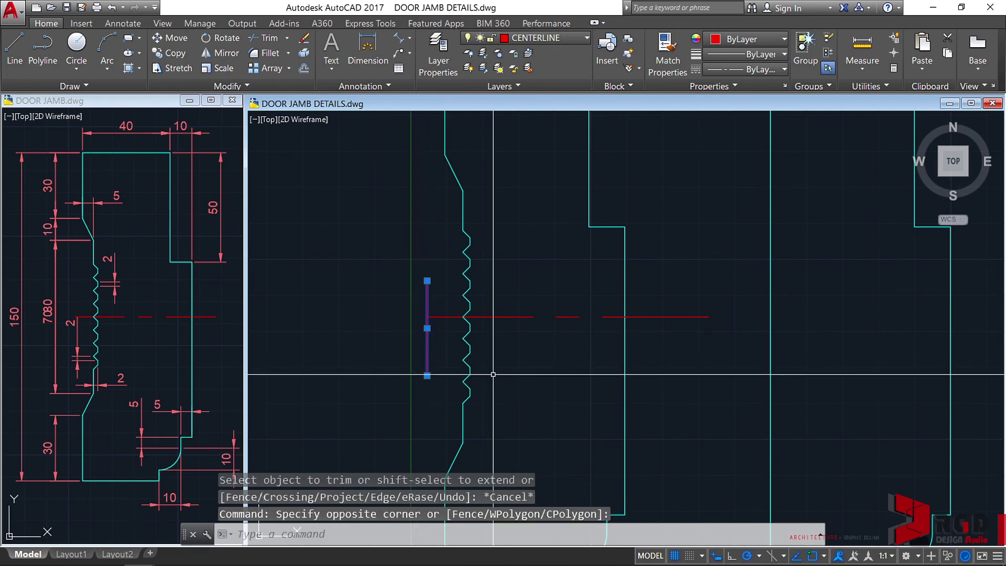
pyautogui.write('E')
pyautogui.press('Return')
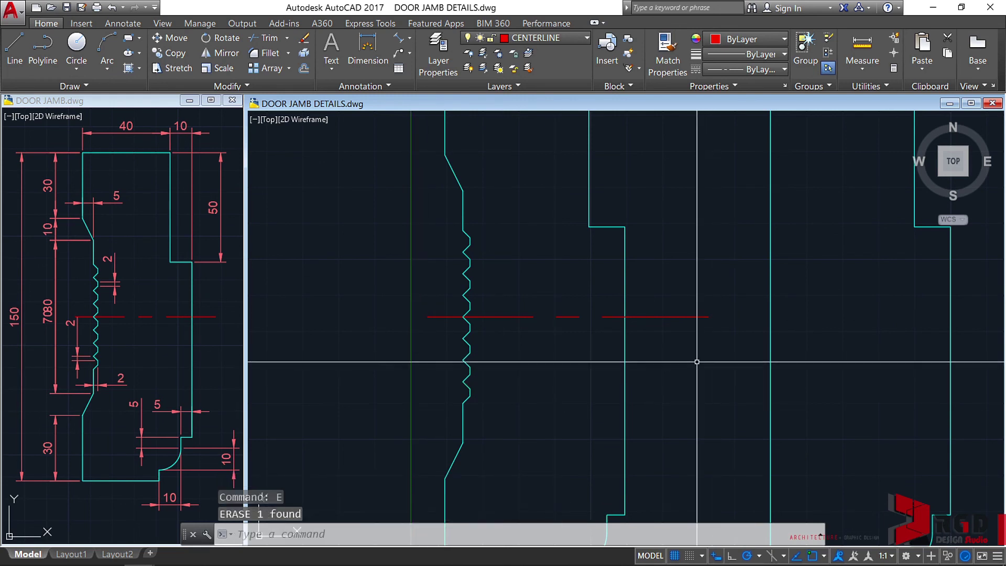
pyautogui.moveTo(699, 360); pyautogui.dragTo(744, 374, button='middle')
pyautogui.click(752, 376)
pyautogui.click(730, 312)
# Step: Move the red centreline slightly left with Ortho turned on
pyautogui.write('M')
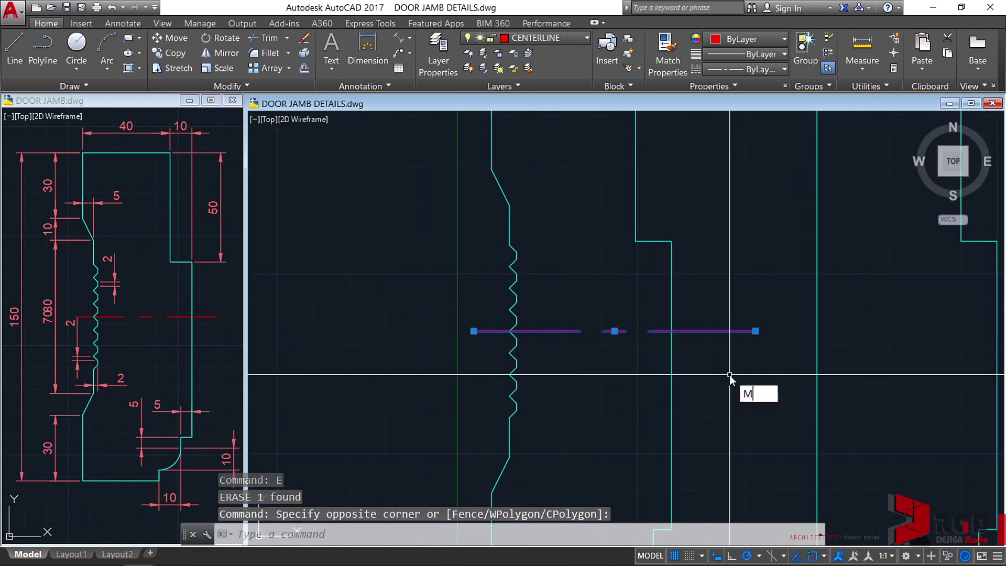
pyautogui.press('Return')
pyautogui.click(754, 397)
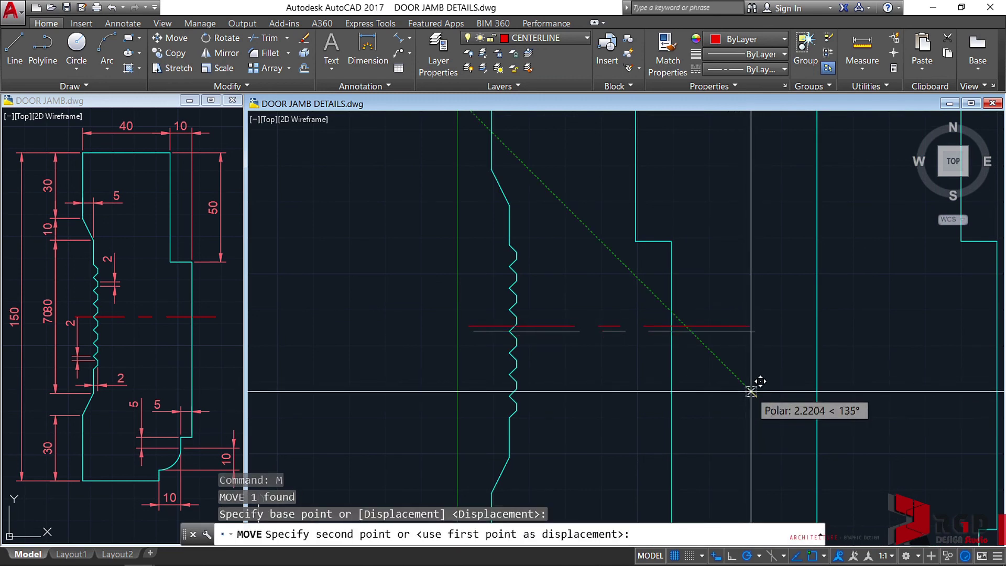
pyautogui.press('F8')
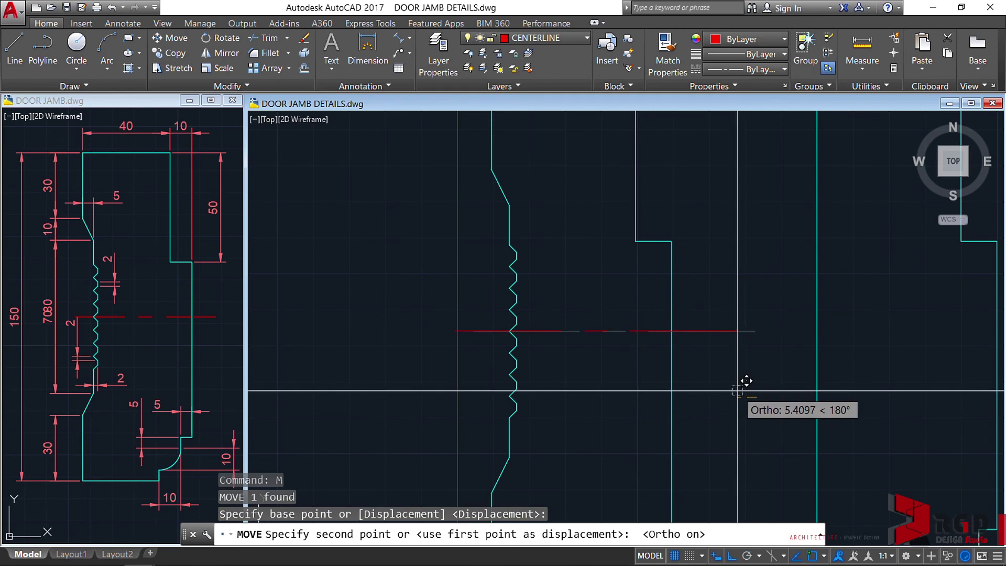
pyautogui.click(749, 390)
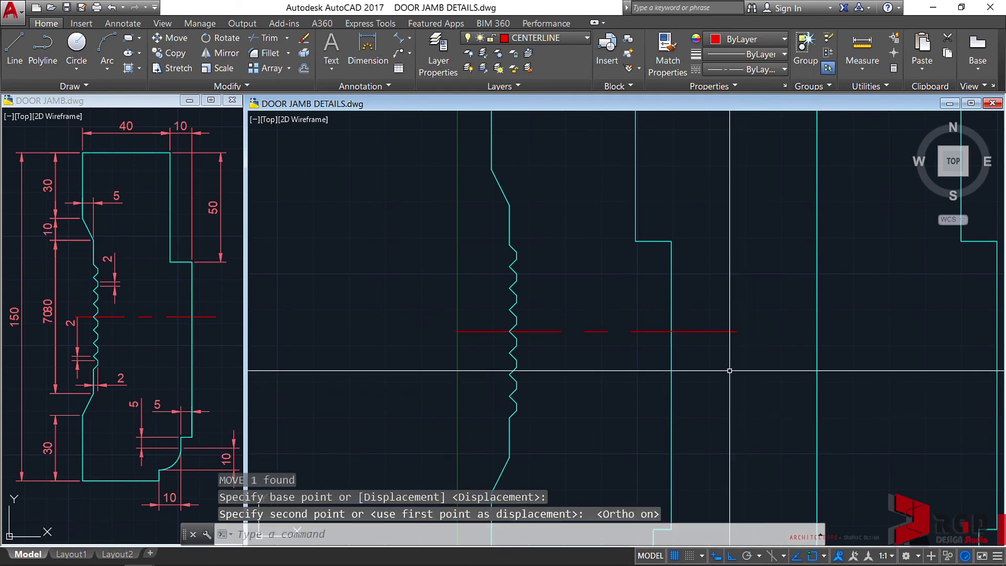
pyautogui.scroll(-3, 749, 390)
pyautogui.scroll(1, 767, 390)
# Step: Start a second move of the centreline and save DOOR JAMB DETAILS.dwg
pyautogui.write('m')
pyautogui.press('Return')
pyautogui.click(767, 390)
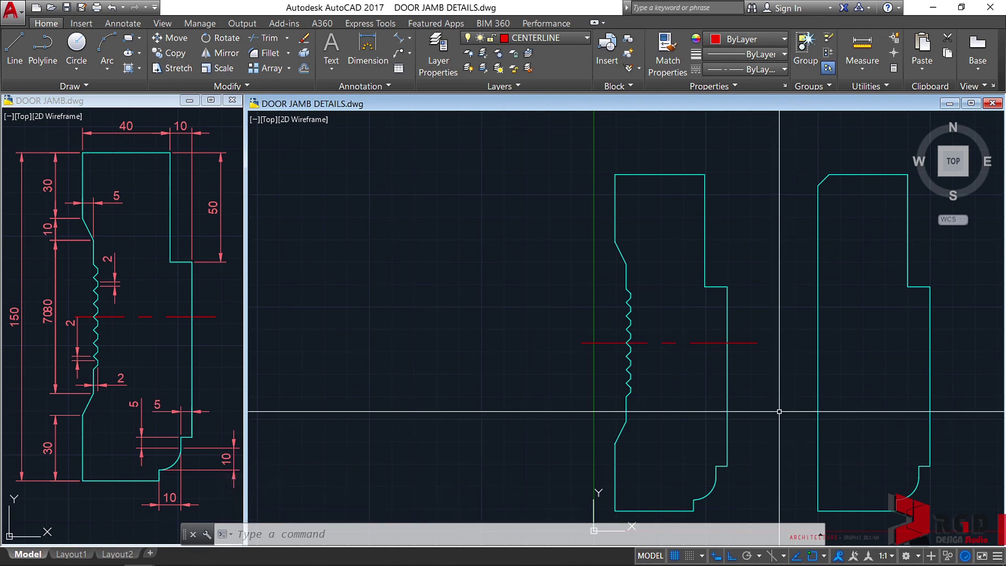
pyautogui.hotkey('ctrl', 's')
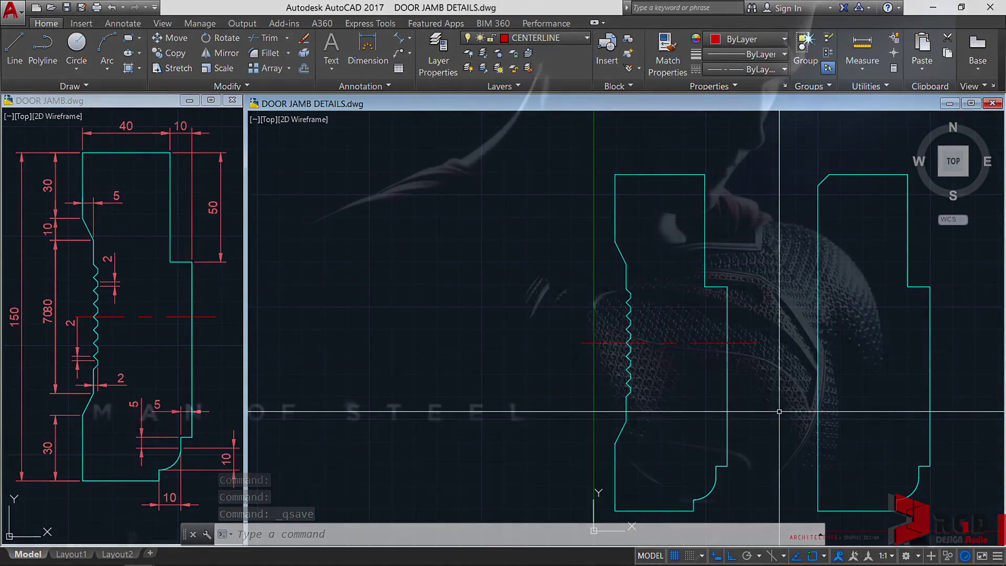